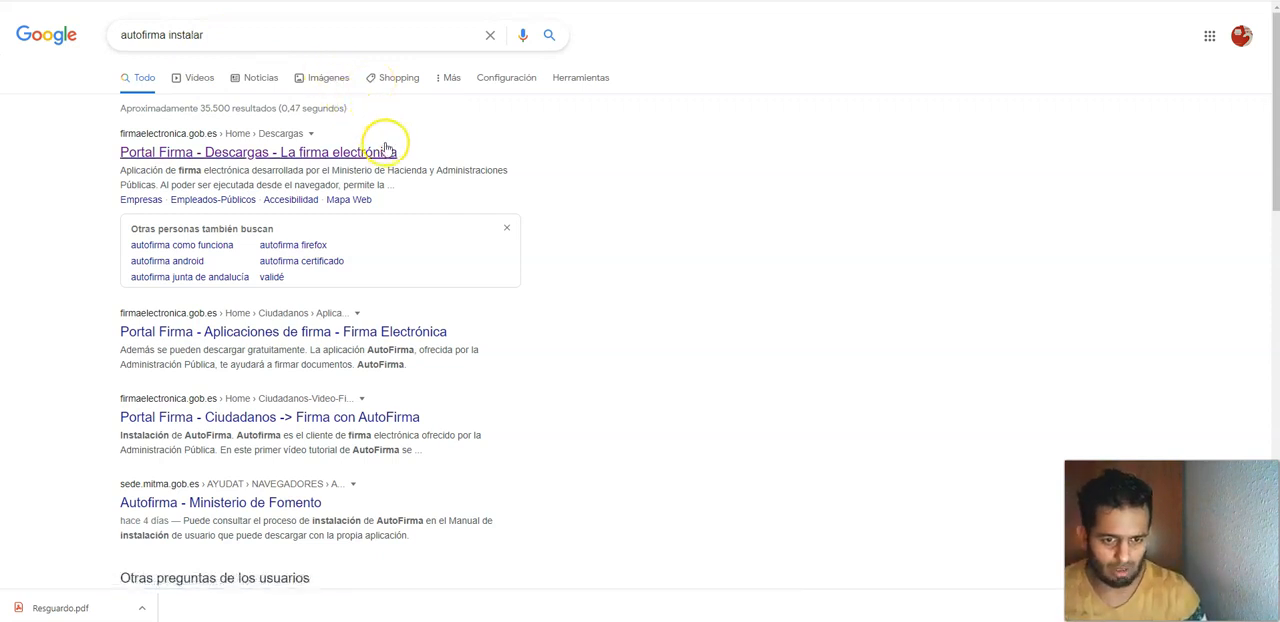
Step: Open the Portal Firma downloads page from the search results to view the AutoFirma installers for each operating system
{"action": "left_click", "coordinate": [344, 152]}
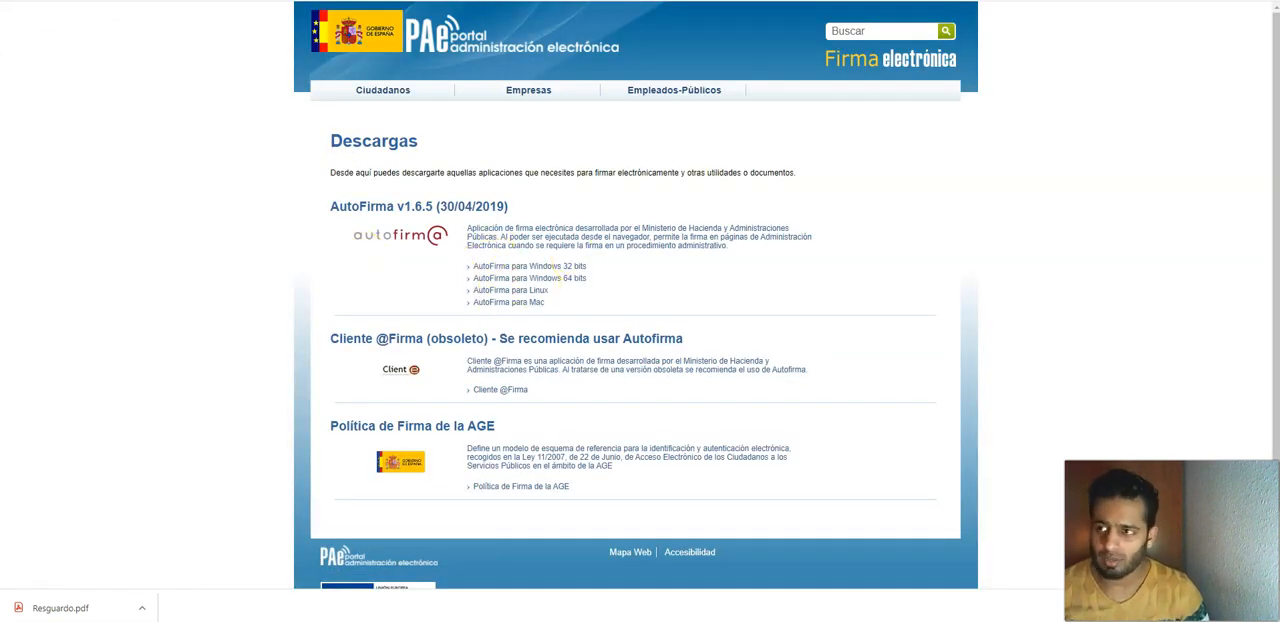
{"action": "key", "text": "alt+Left"}
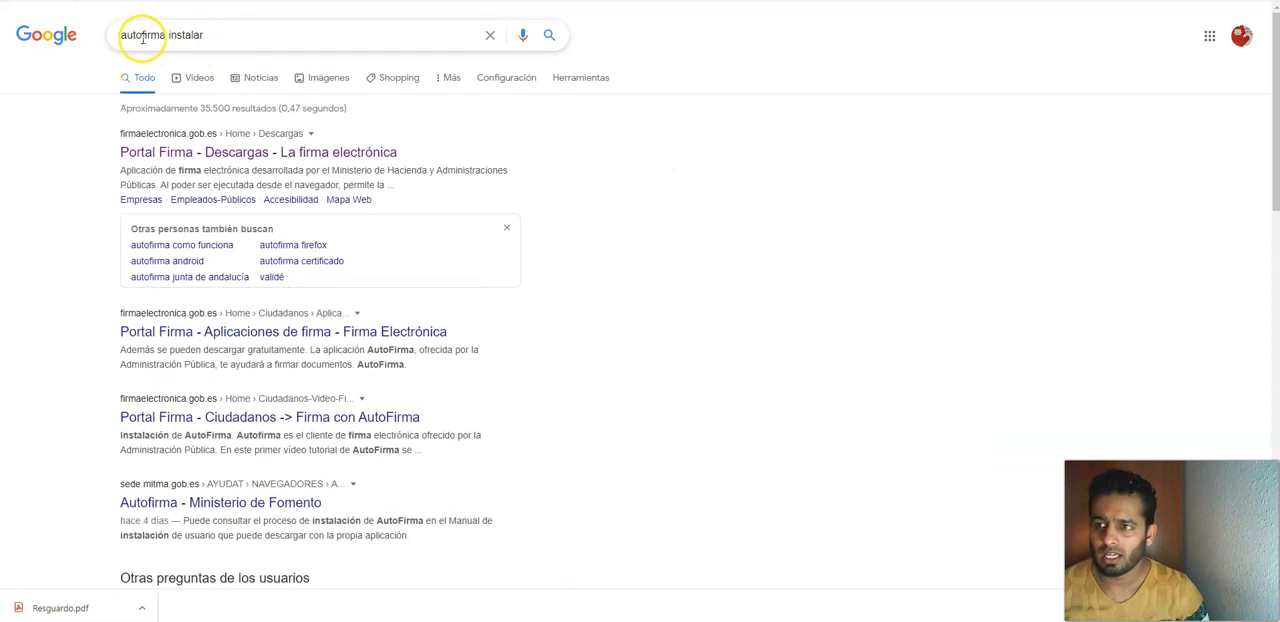
{"action": "left_click", "coordinate": [206, 152]}
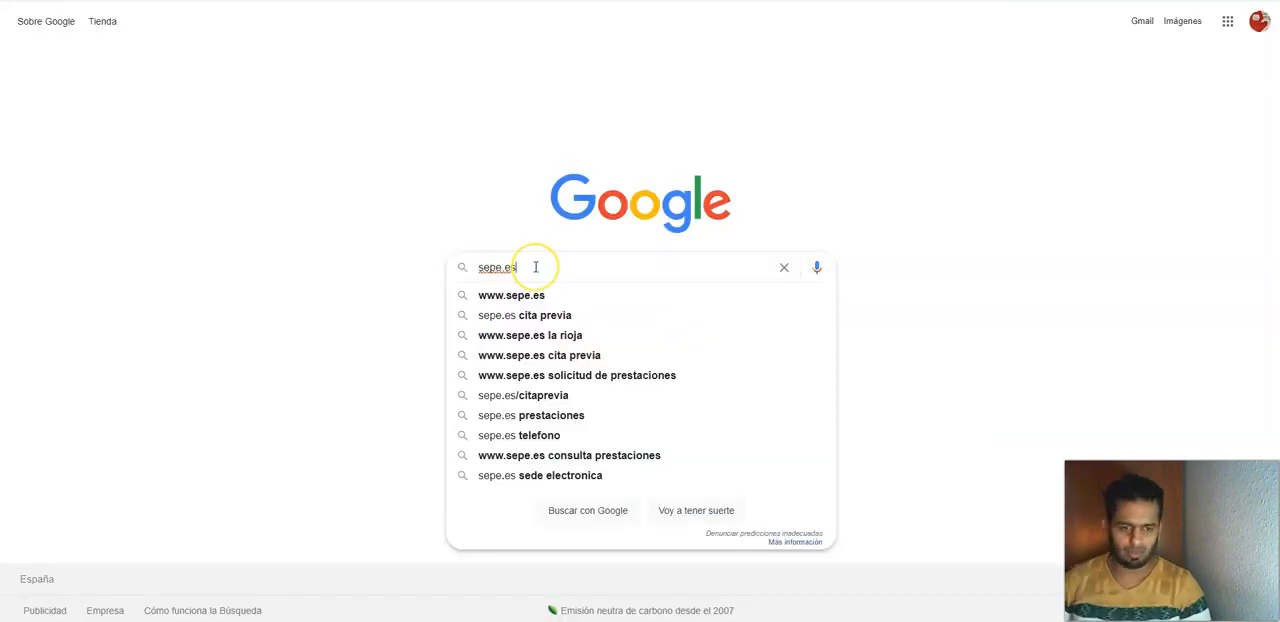
Step: Search Google for sepe.es, open the SEPE Servicio Público de Empleo Estatal website and dismiss its important notice
{"action": "key", "text": "Return"}
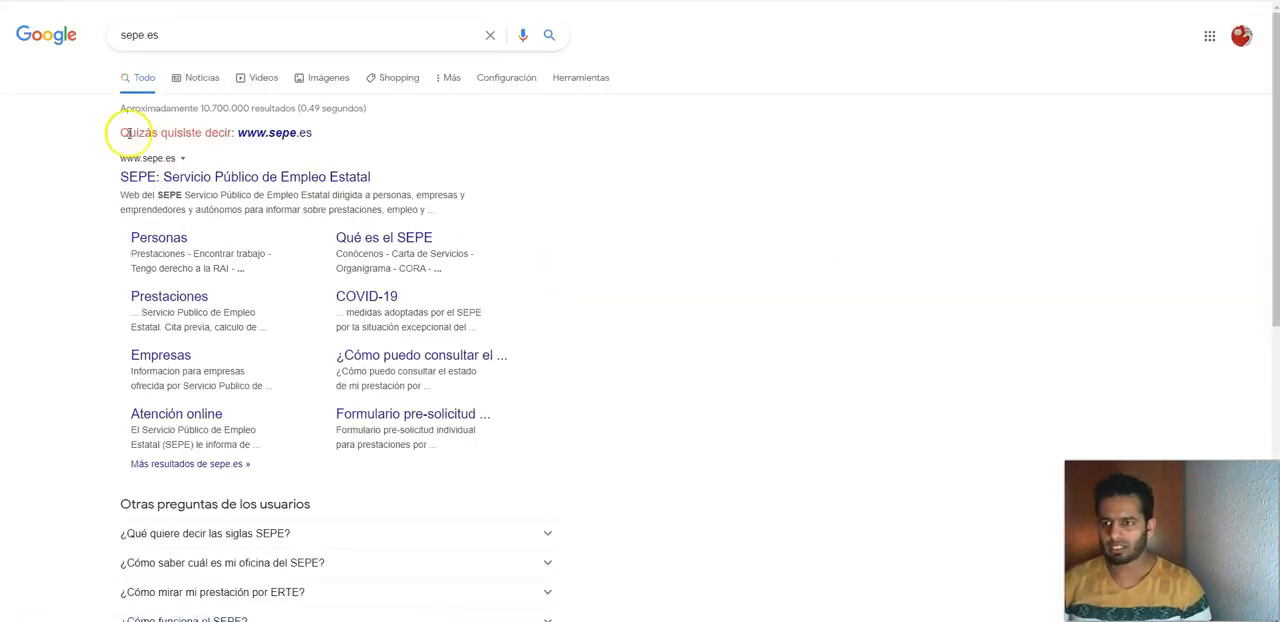
{"action": "left_click", "coordinate": [186, 179]}
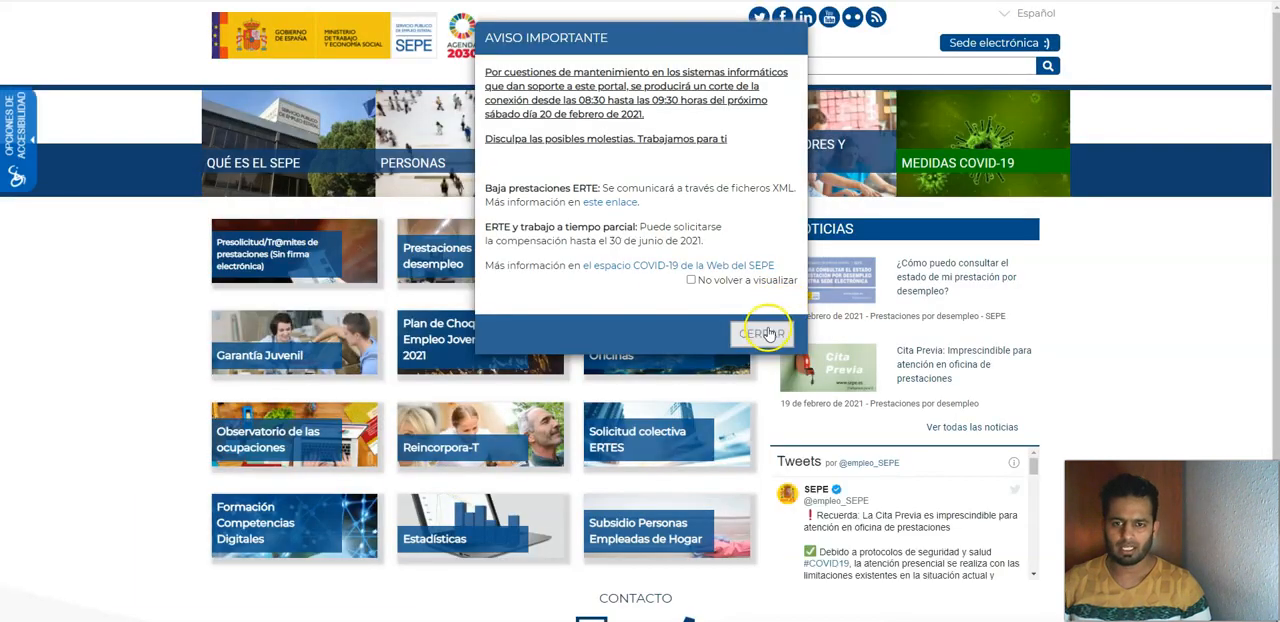
{"action": "left_click", "coordinate": [766, 331]}
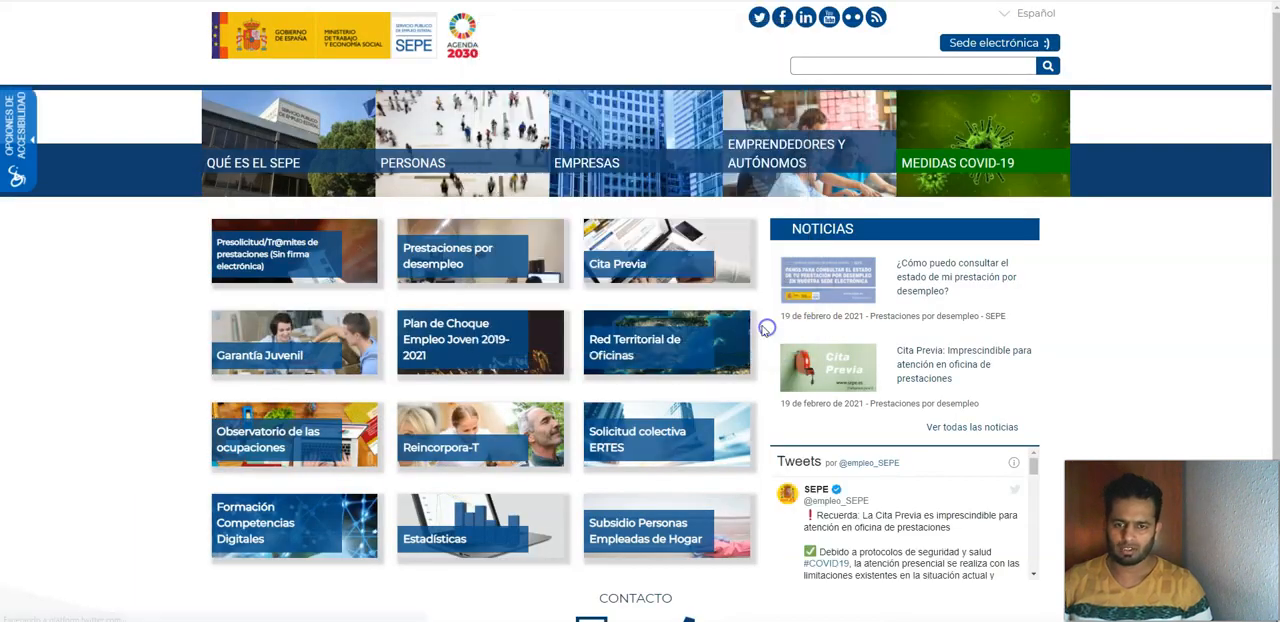
Step: Go to Prestaciones por desempleo and open the online "Realiza tu trámite" option for submitting an application
{"action": "left_click", "coordinate": [435, 268]}
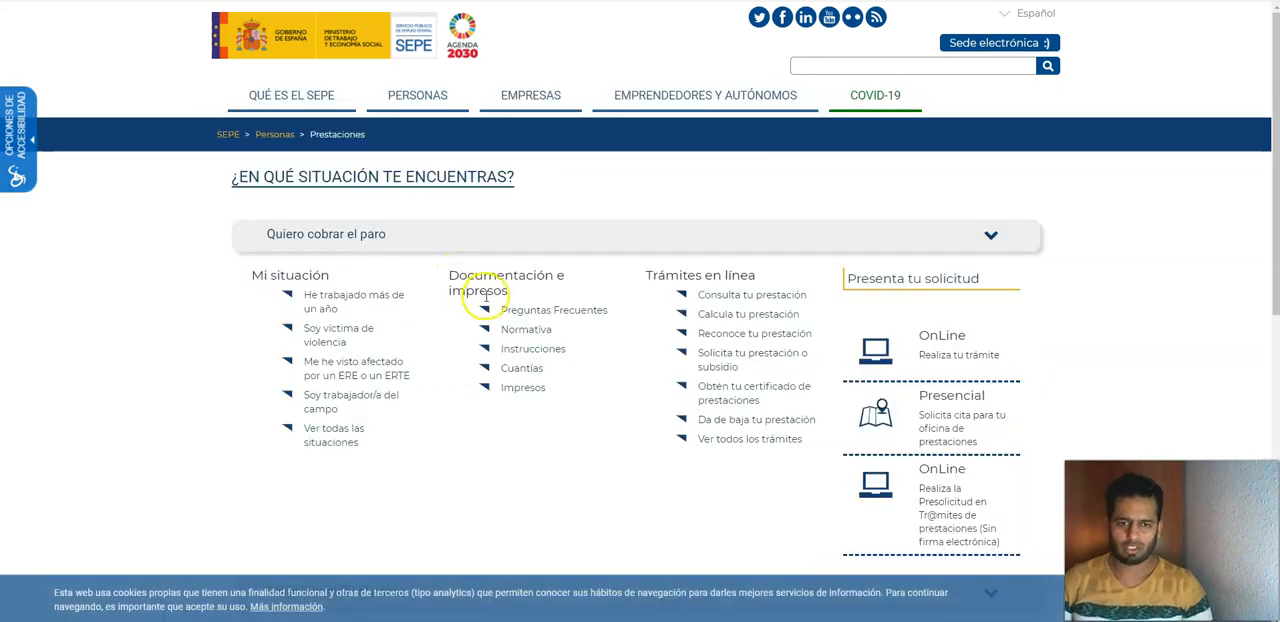
{"action": "scroll", "coordinate": [793, 405], "scroll_direction": "down", "scroll_amount": 1}
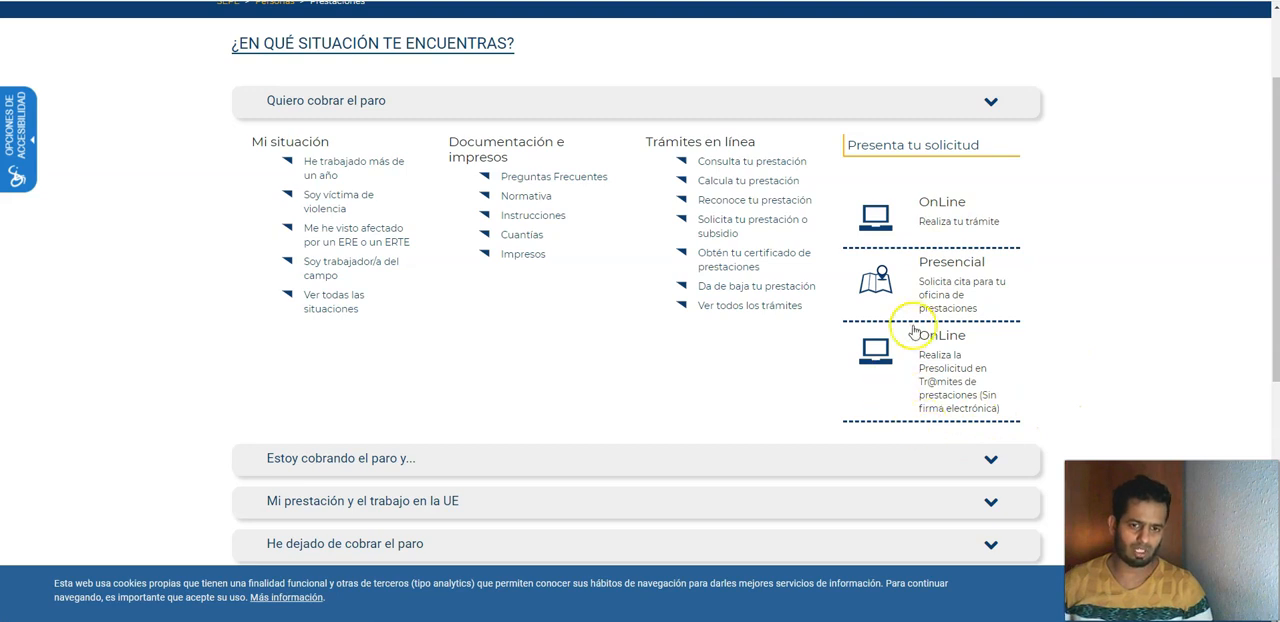
{"action": "left_click", "coordinate": [943, 205]}
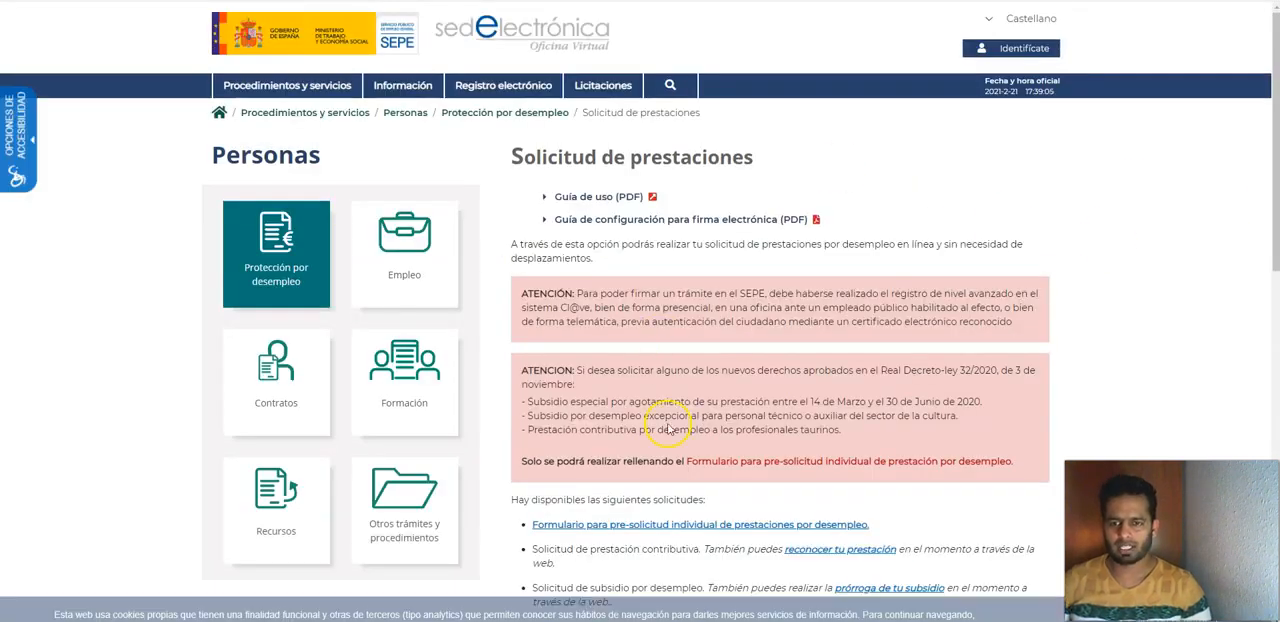
Step: Review the available applications on the Solicitud de prestaciones page and enter Acceso Solicitudes
{"action": "scroll", "coordinate": [633, 389], "scroll_direction": "down", "scroll_amount": 3}
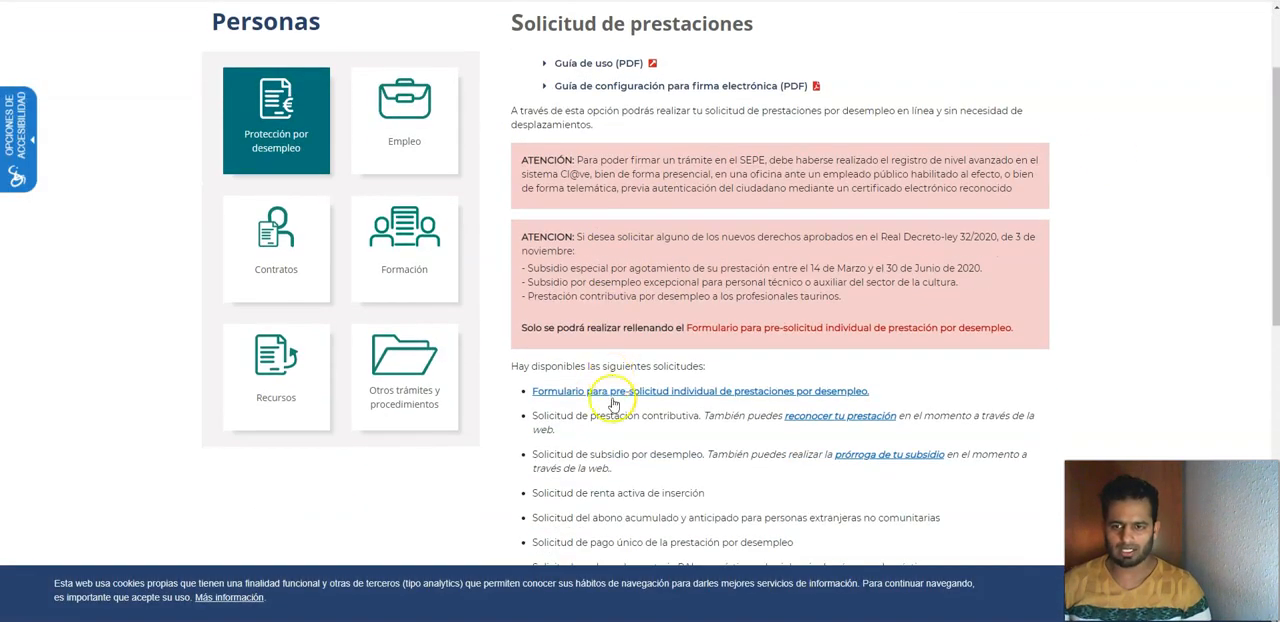
{"action": "scroll", "coordinate": [557, 271], "scroll_direction": "up", "scroll_amount": 3}
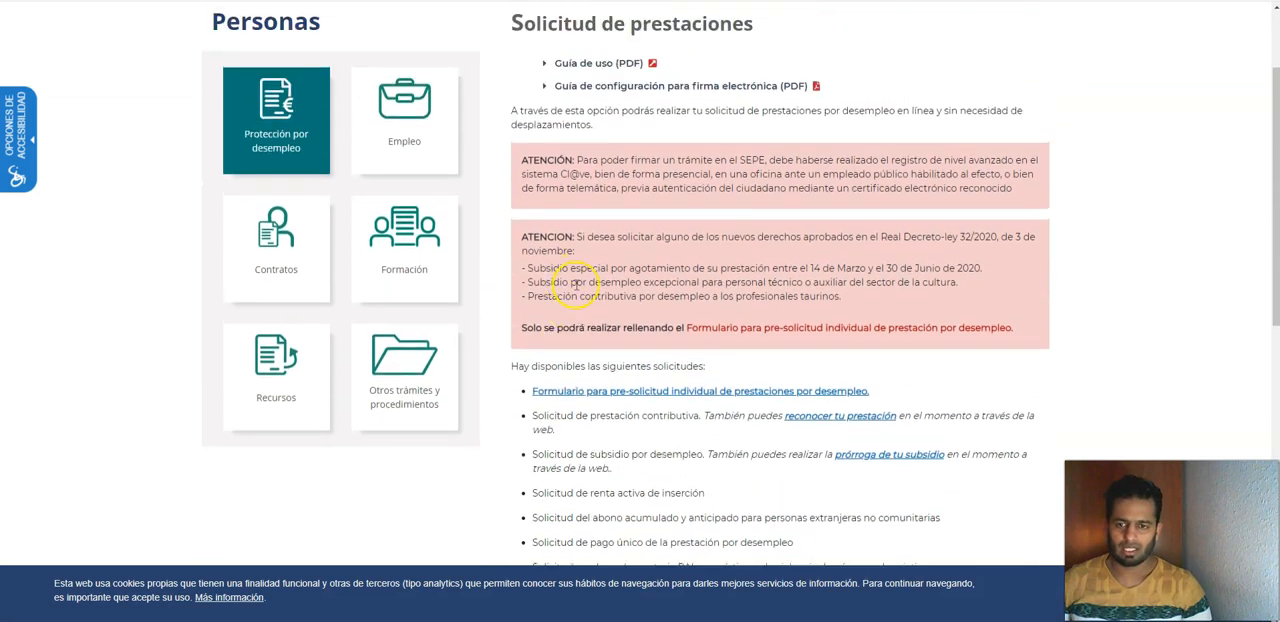
{"action": "scroll", "coordinate": [540, 289], "scroll_direction": "down", "scroll_amount": 4}
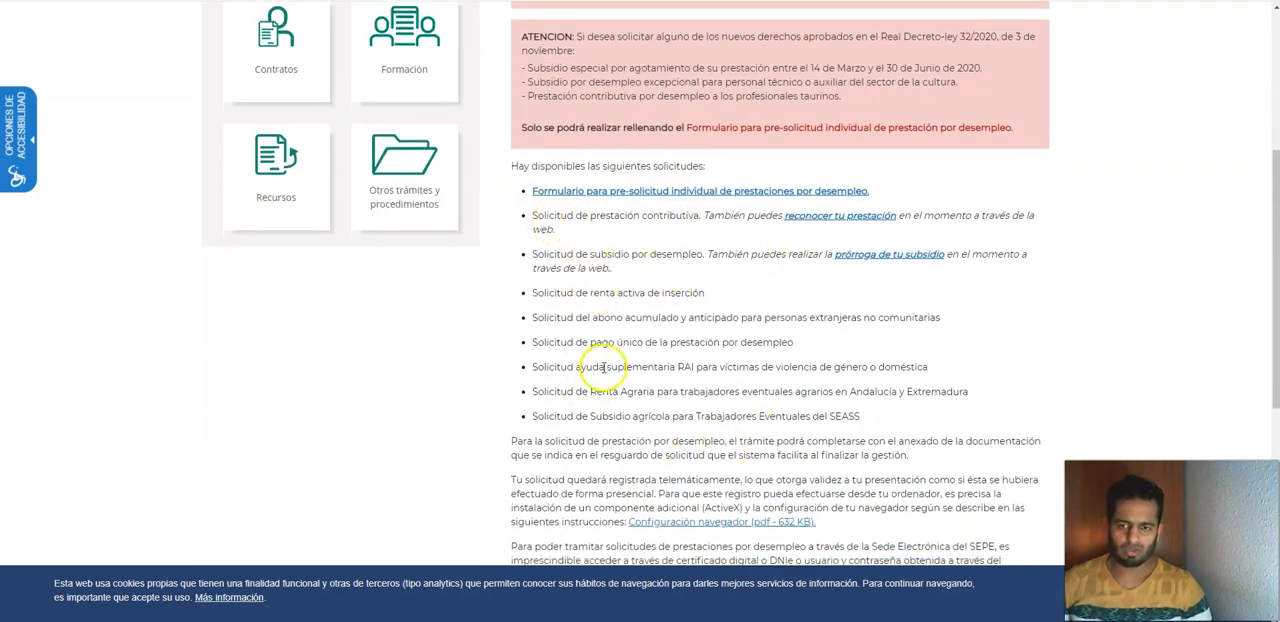
{"action": "scroll", "coordinate": [605, 375], "scroll_direction": "down", "scroll_amount": 3}
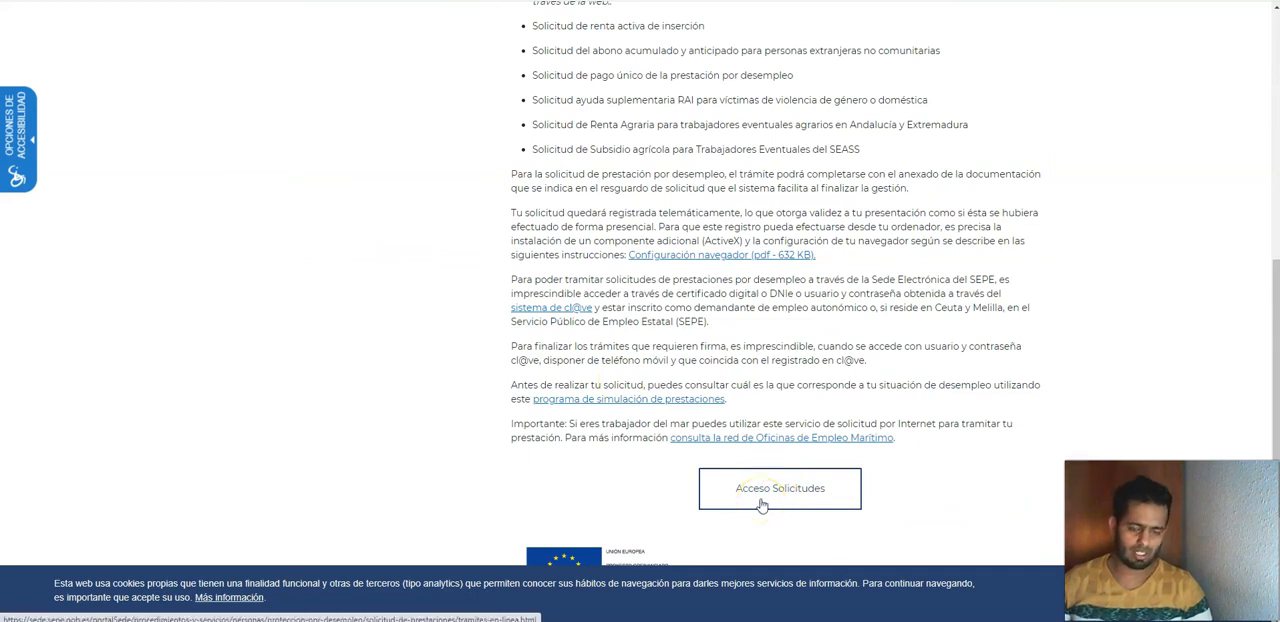
{"action": "left_click", "coordinate": [760, 490]}
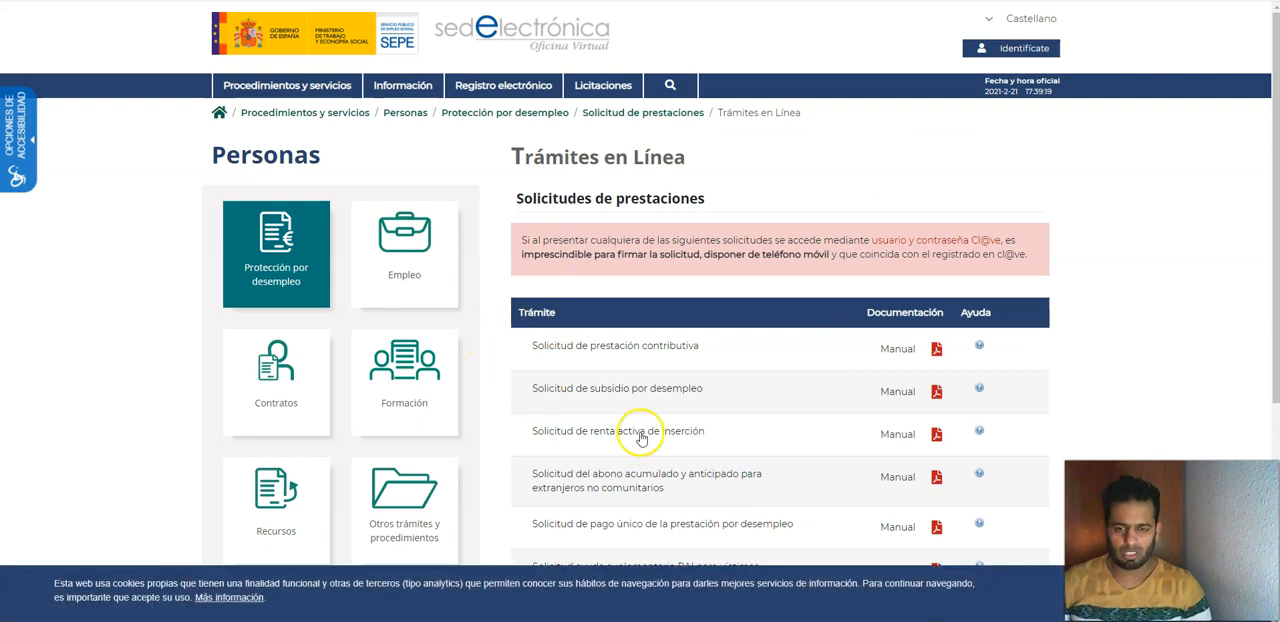
Step: Start the Solicitud de prestación contributiva and choose access by Certificado digital o DNI electrónico
{"action": "scroll", "coordinate": [641, 440], "scroll_direction": "down", "scroll_amount": 2}
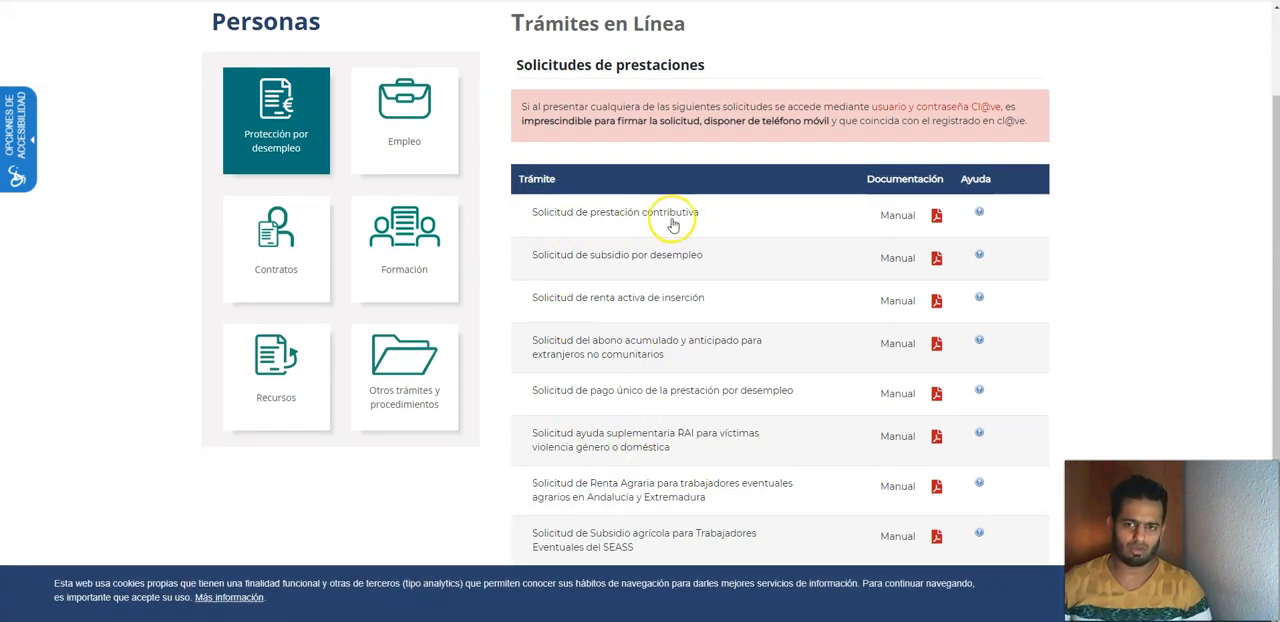
{"action": "left_click", "coordinate": [623, 212]}
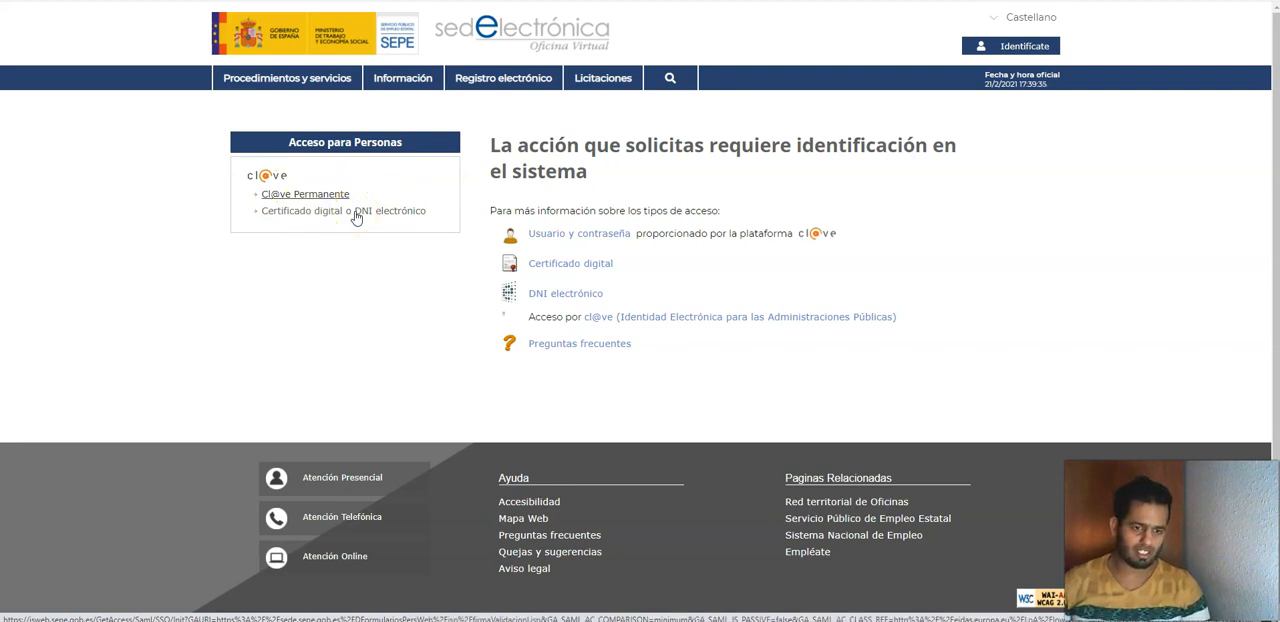
{"action": "left_click", "coordinate": [321, 218]}
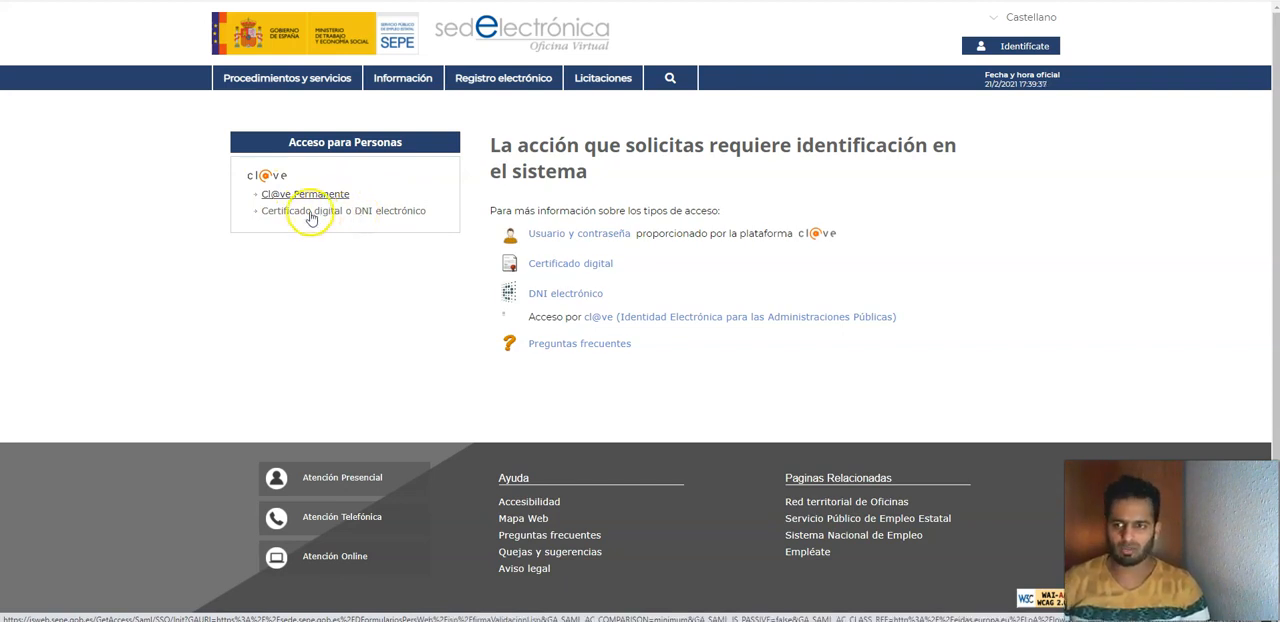
{"action": "left_click", "coordinate": [312, 215]}
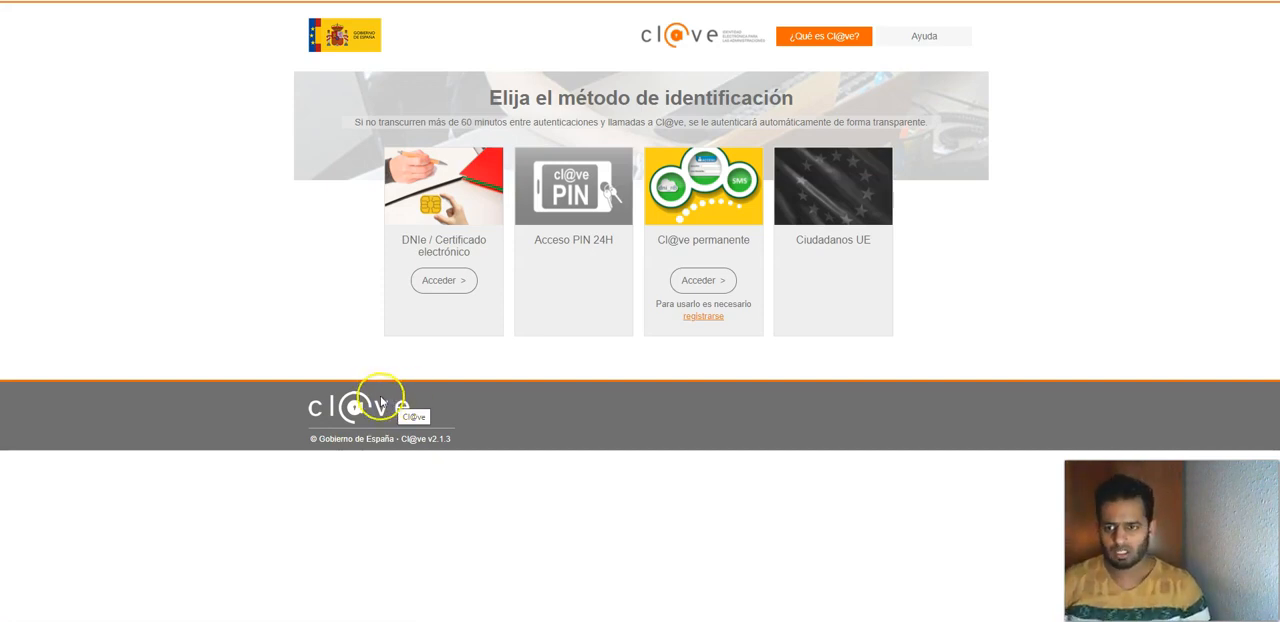
Step: Identify through Cl@ve with DNIe / Certificado electrónico, using the last certificate in the list
{"action": "left_click", "coordinate": [434, 281]}
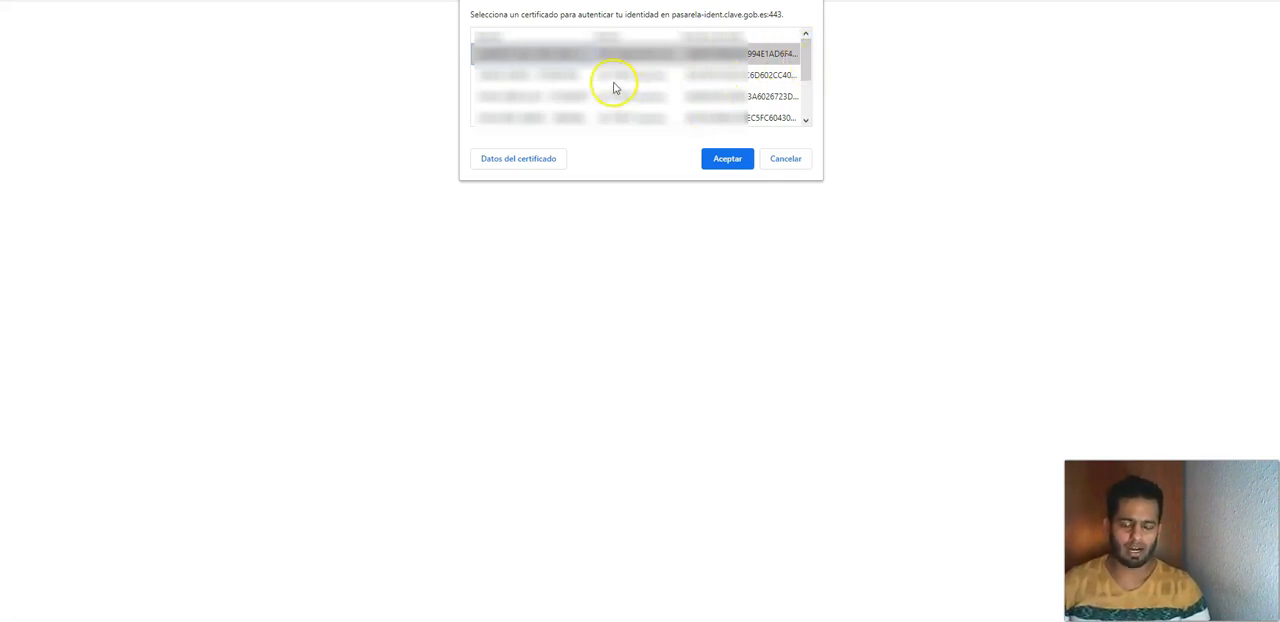
{"action": "left_click_drag", "start_coordinate": [806, 52], "coordinate": [807, 97]}
{"action": "left_click", "coordinate": [540, 118]}
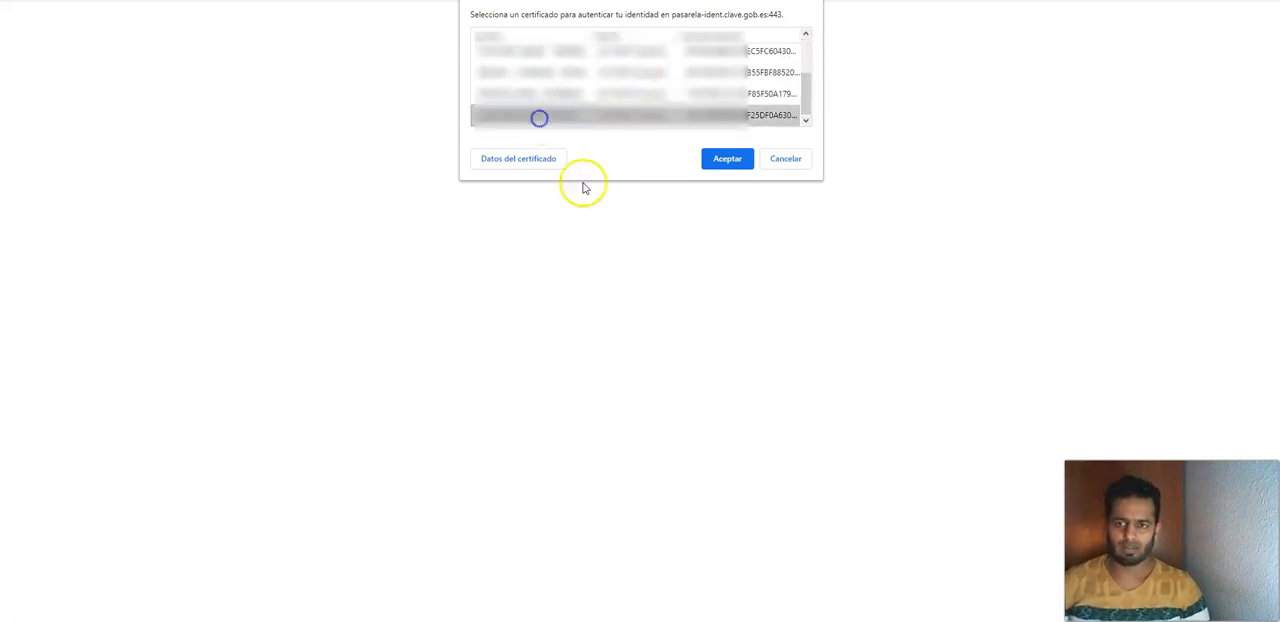
{"action": "left_click", "coordinate": [727, 158]}
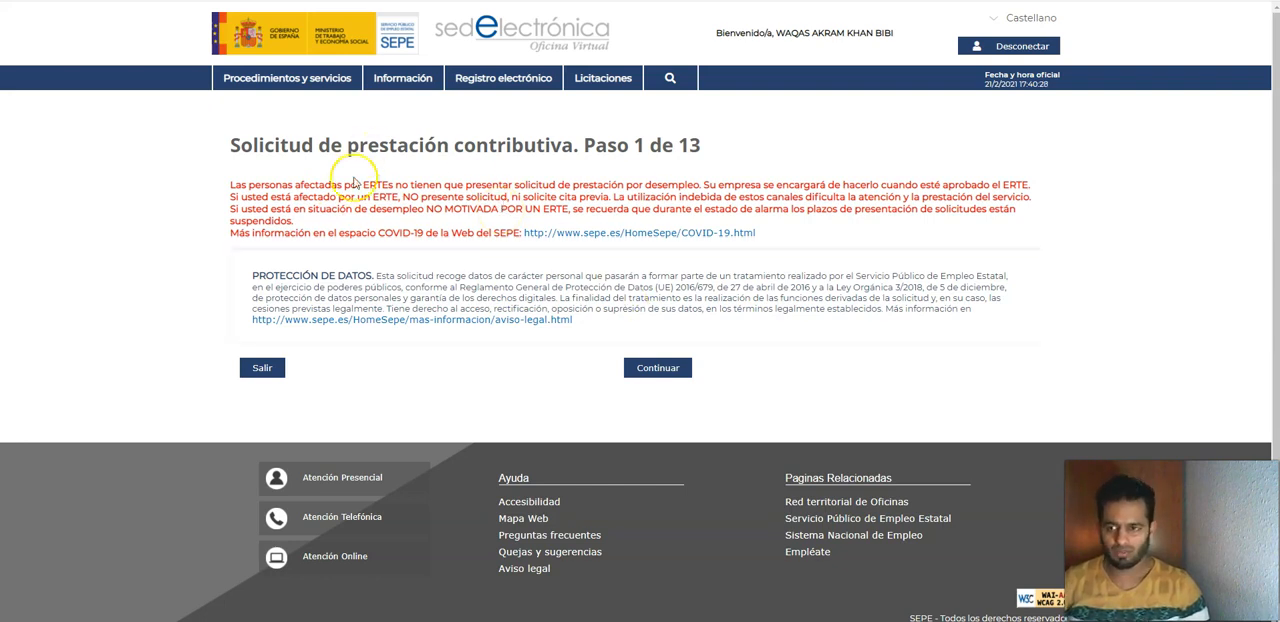
Step: Accept the data protection notice, choose Reanudación as the benefit type with No for the Régimen especial del mar, and continue
{"action": "left_click", "coordinate": [652, 372]}
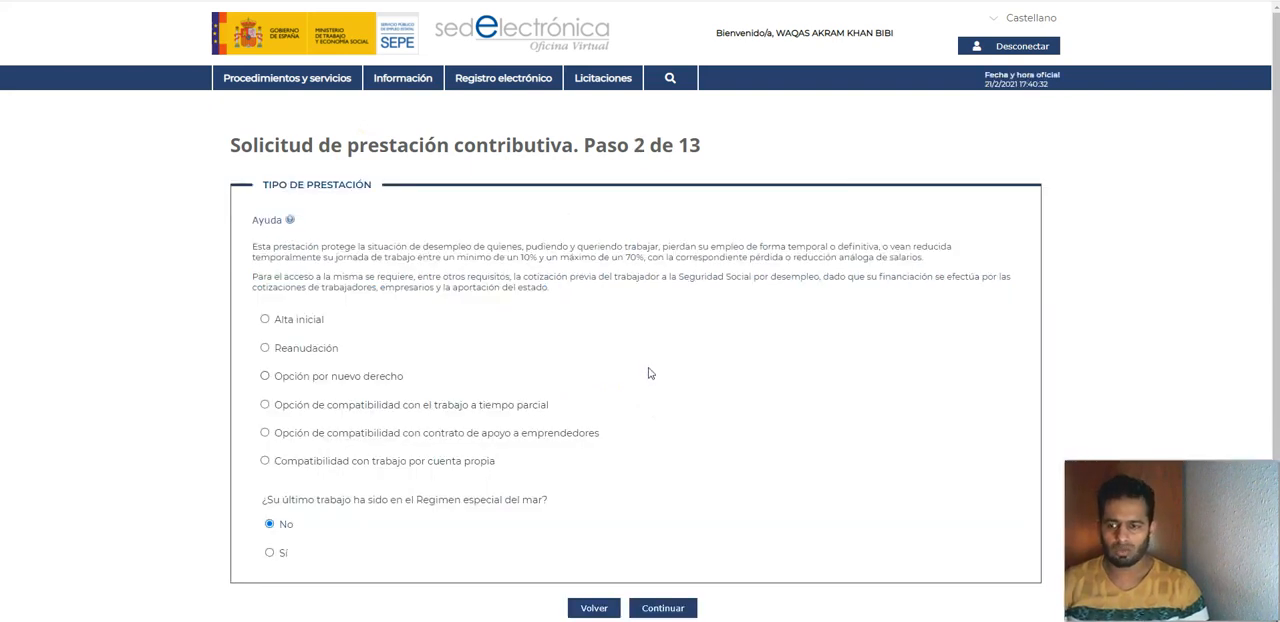
{"action": "scroll", "coordinate": [650, 372], "scroll_direction": "down", "scroll_amount": 2}
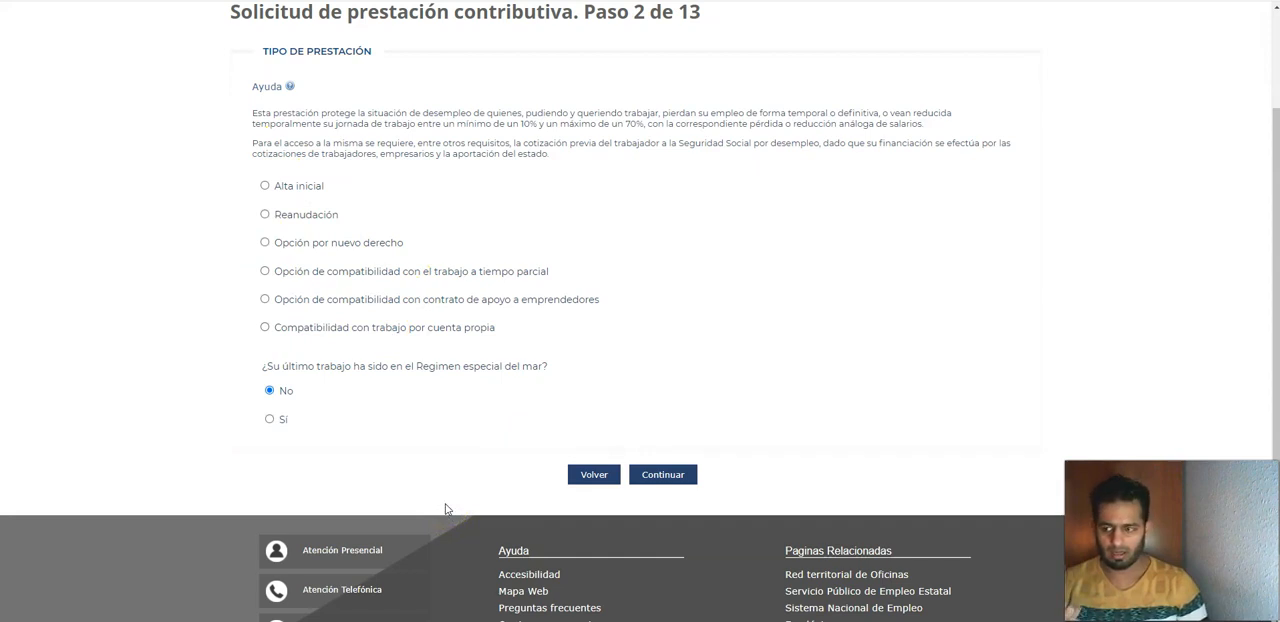
{"action": "left_click", "coordinate": [264, 215]}
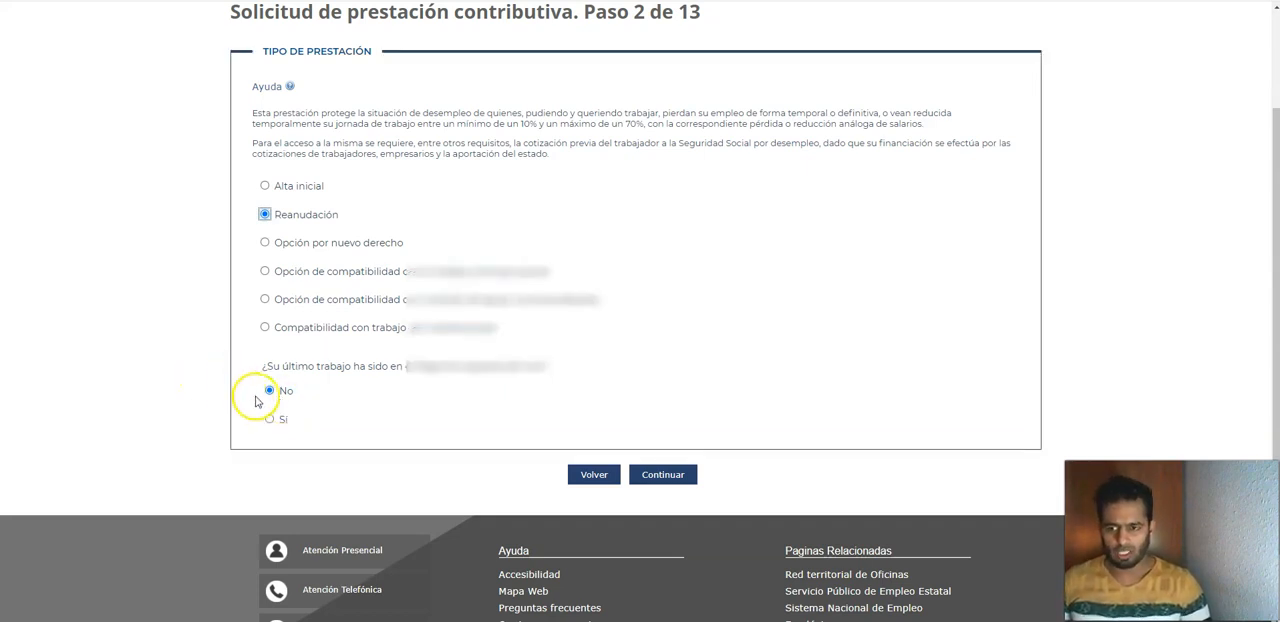
{"action": "left_click", "coordinate": [664, 476]}
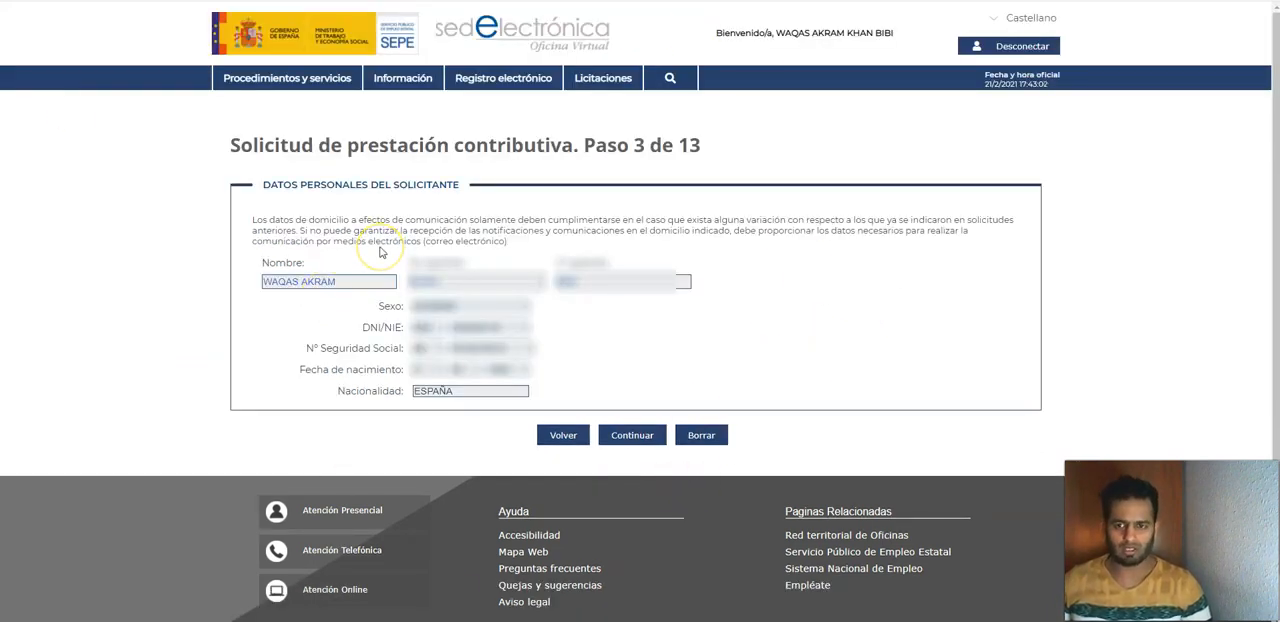
Step: Check the applicant's personal data and continue past it and the section on countries worked in, leaving no work periods entered
{"action": "left_click", "coordinate": [338, 281]}
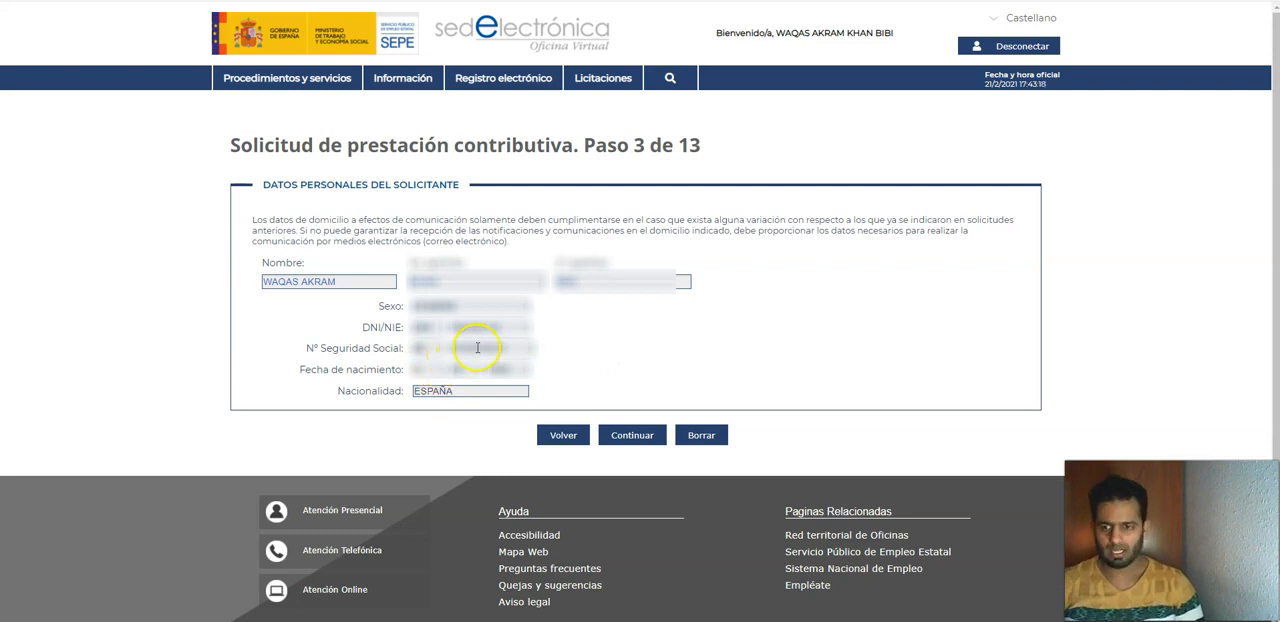
{"action": "left_click", "coordinate": [624, 436]}
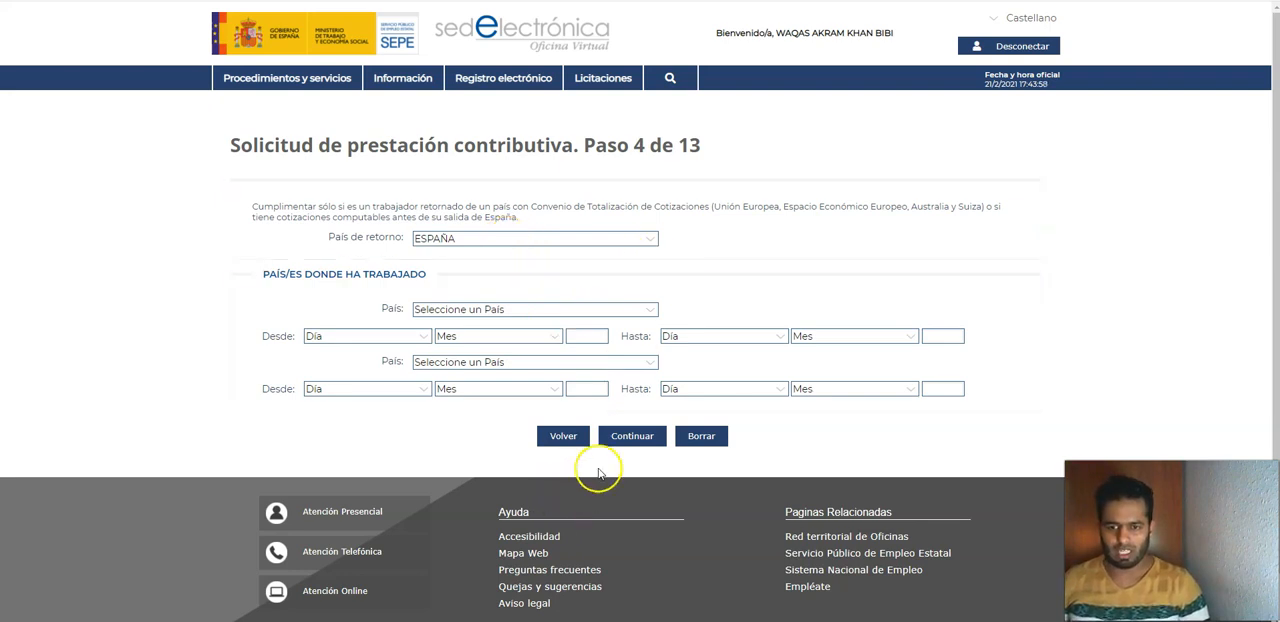
{"action": "left_click", "coordinate": [620, 445]}
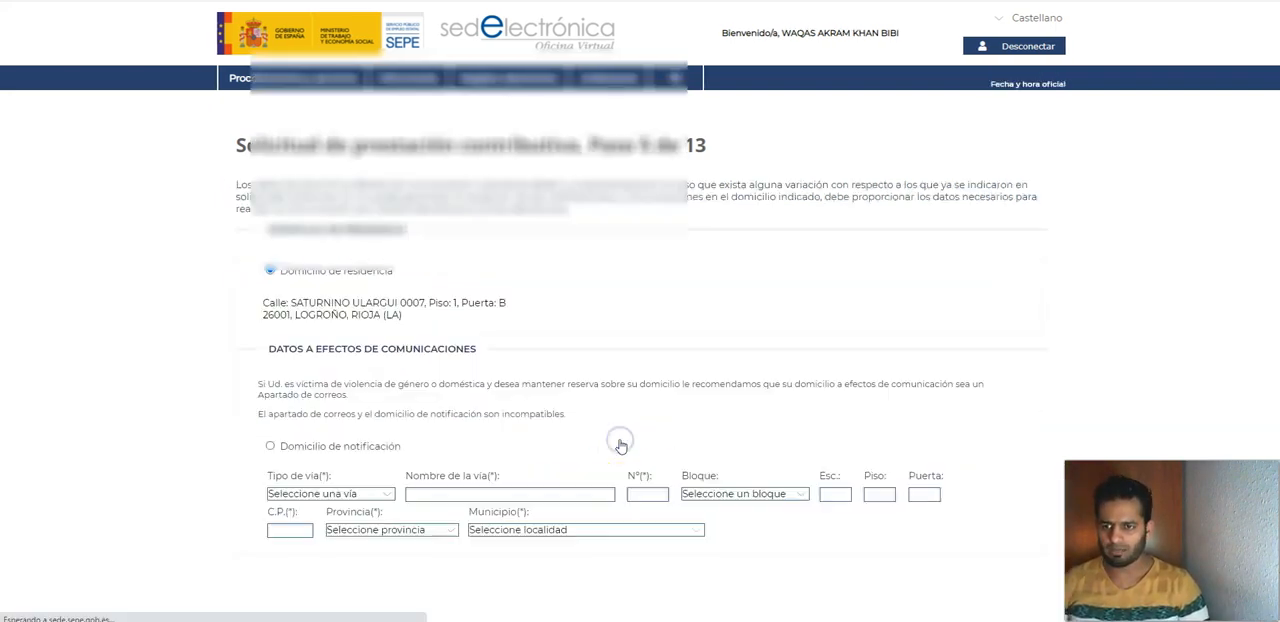
Step: Check the residence address, phone and e-mail details without adding a notification address, and continue
{"action": "scroll", "coordinate": [336, 231], "scroll_direction": "down", "scroll_amount": 1}
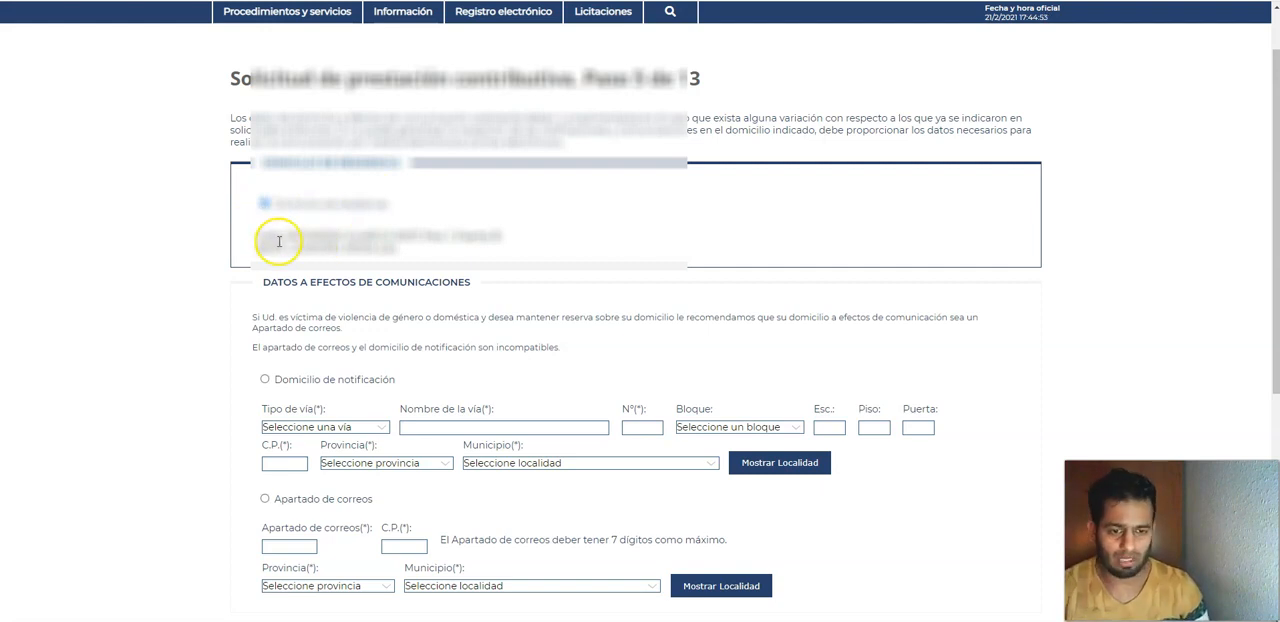
{"action": "left_click_drag", "start_coordinate": [409, 251], "coordinate": [255, 237]}
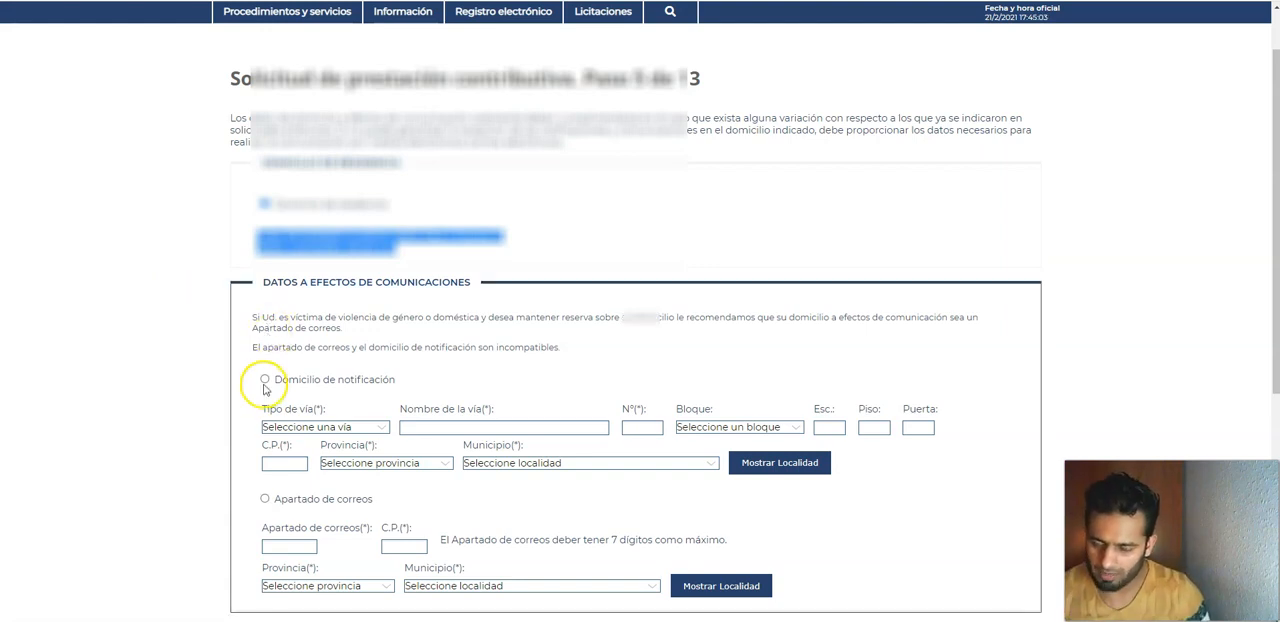
{"action": "scroll", "coordinate": [645, 437], "scroll_direction": "down", "scroll_amount": 5}
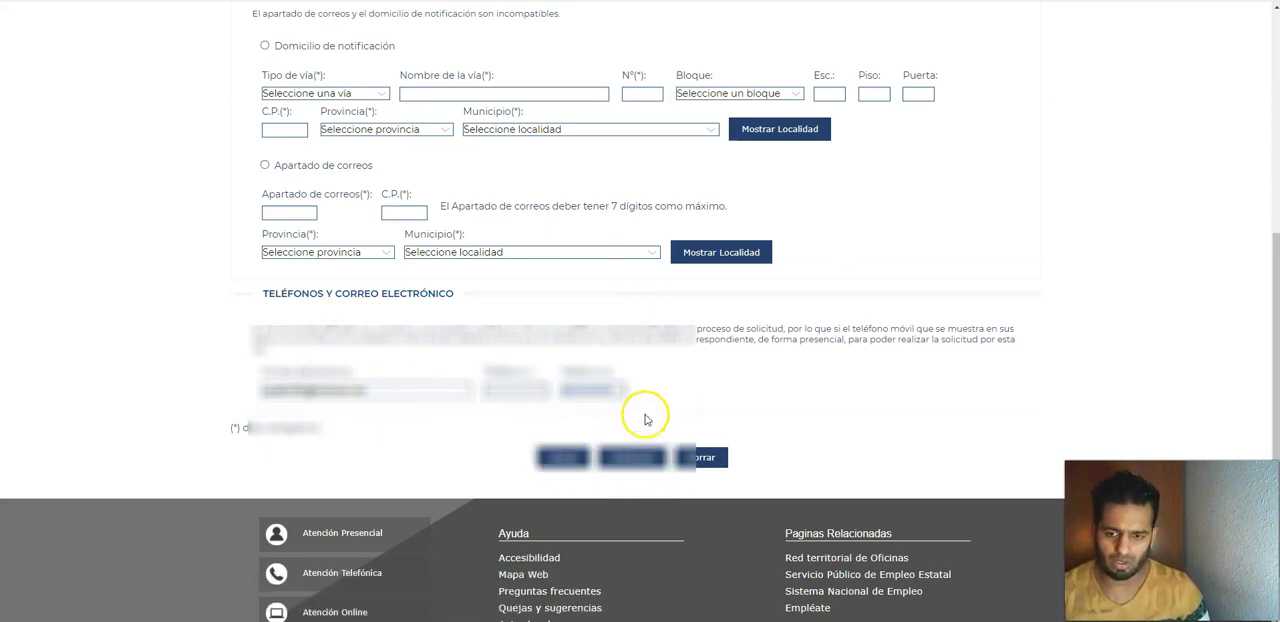
{"action": "left_click", "coordinate": [633, 462]}
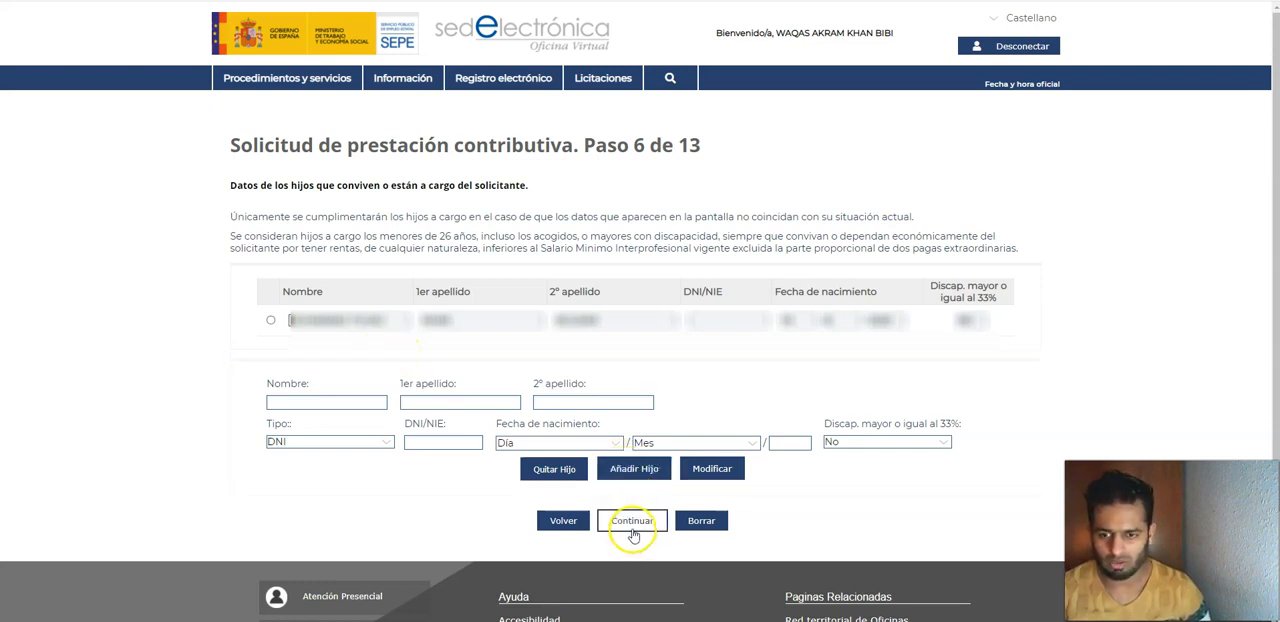
Step: Accept the listed dependent children and the bank account details, and proceed to the Observaciones box
{"action": "left_click", "coordinate": [392, 322]}
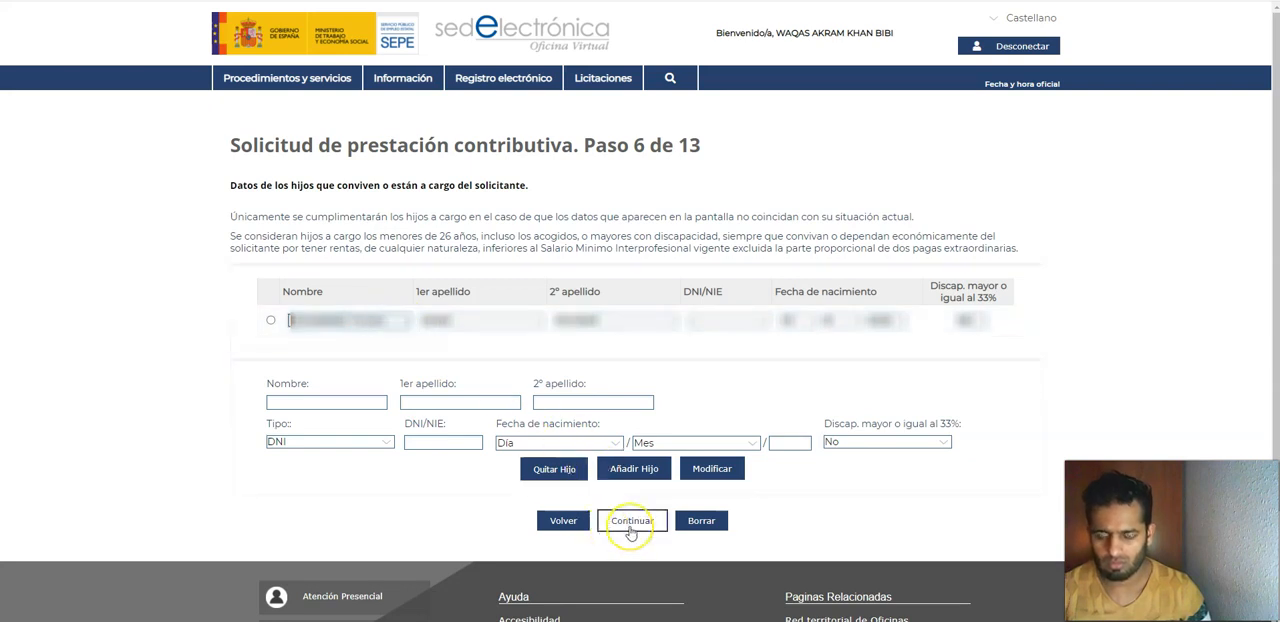
{"action": "left_click", "coordinate": [631, 521]}
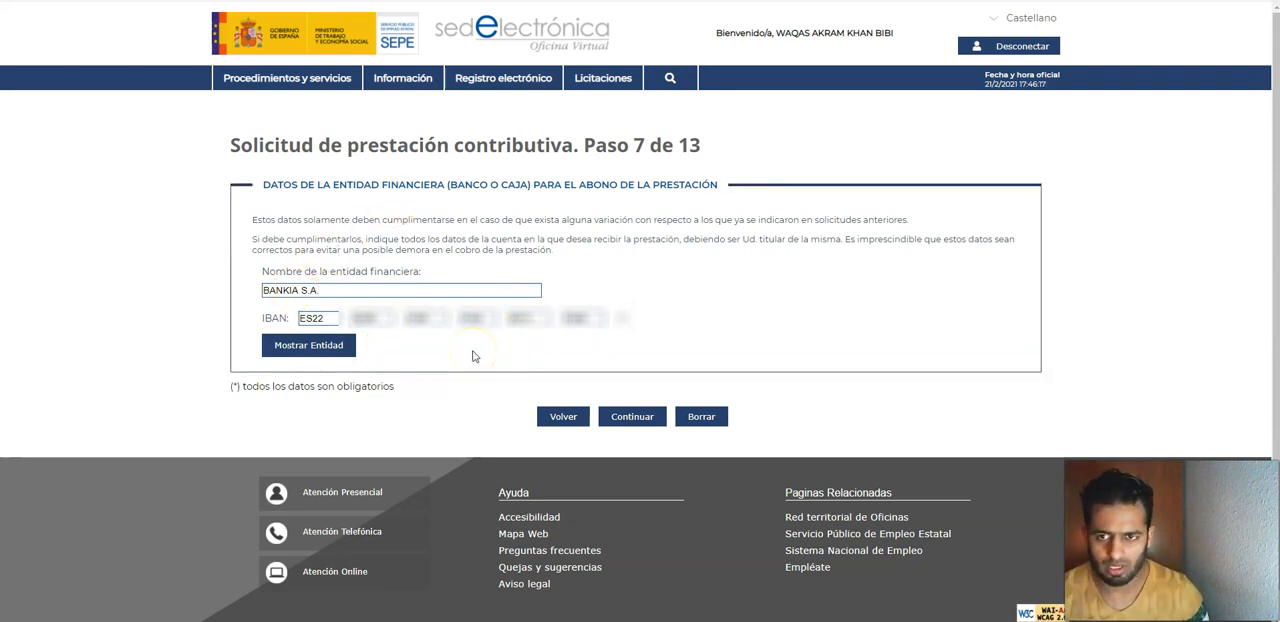
{"action": "left_click", "coordinate": [600, 414]}
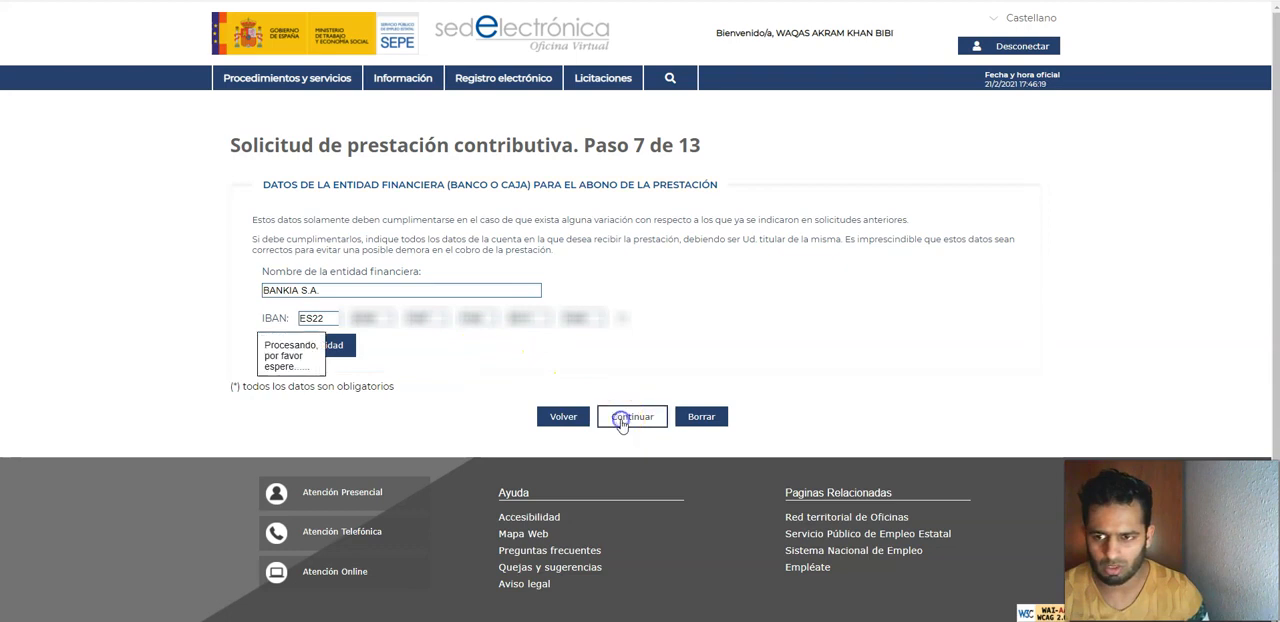
{"action": "left_click", "coordinate": [441, 261]}
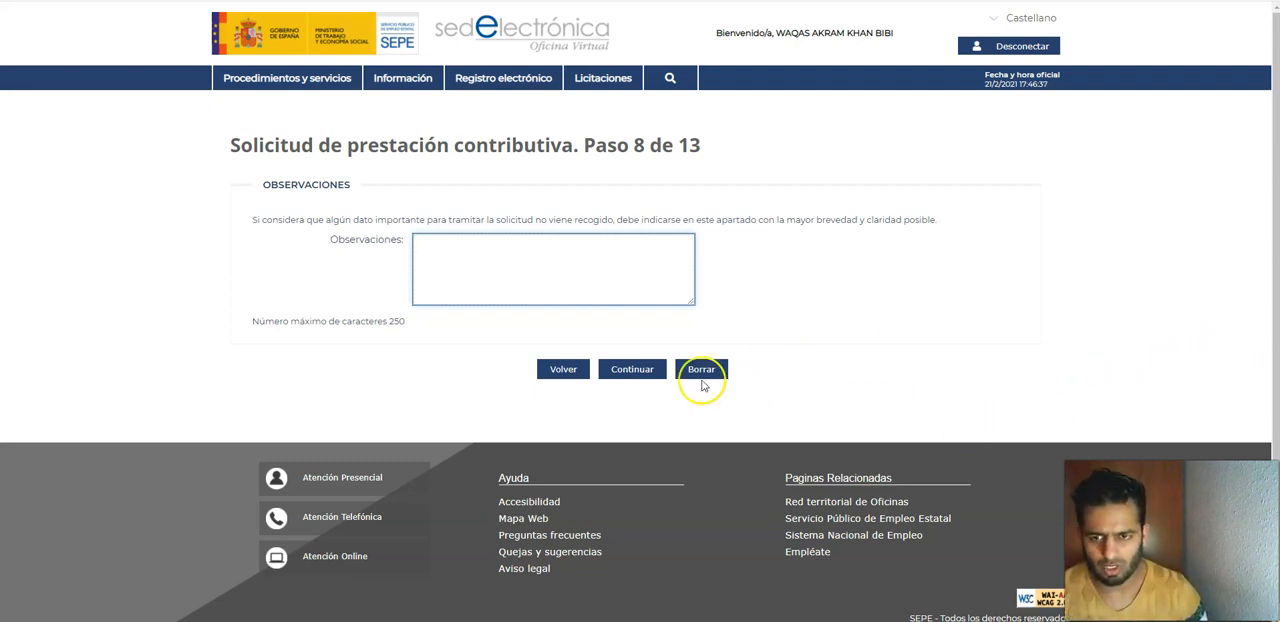
Step: Leave Observaciones empty, choose Correo electrónico as the notification preference for the resolution, and continue
{"action": "left_click", "coordinate": [632, 370]}
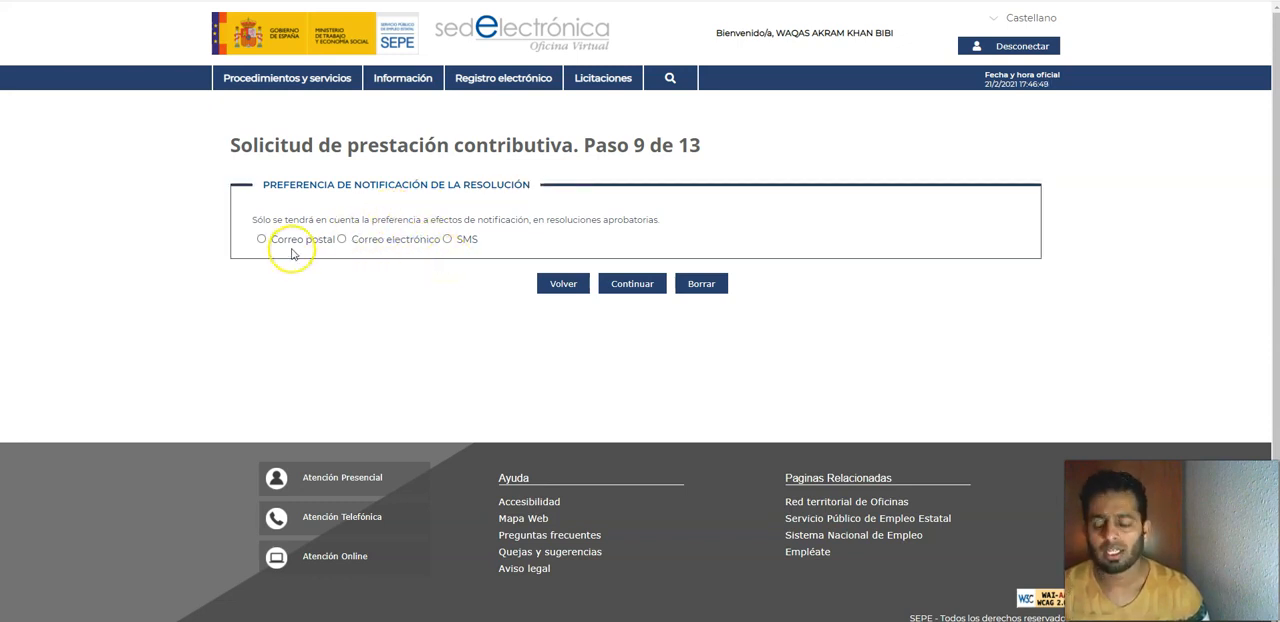
{"action": "left_click", "coordinate": [341, 240]}
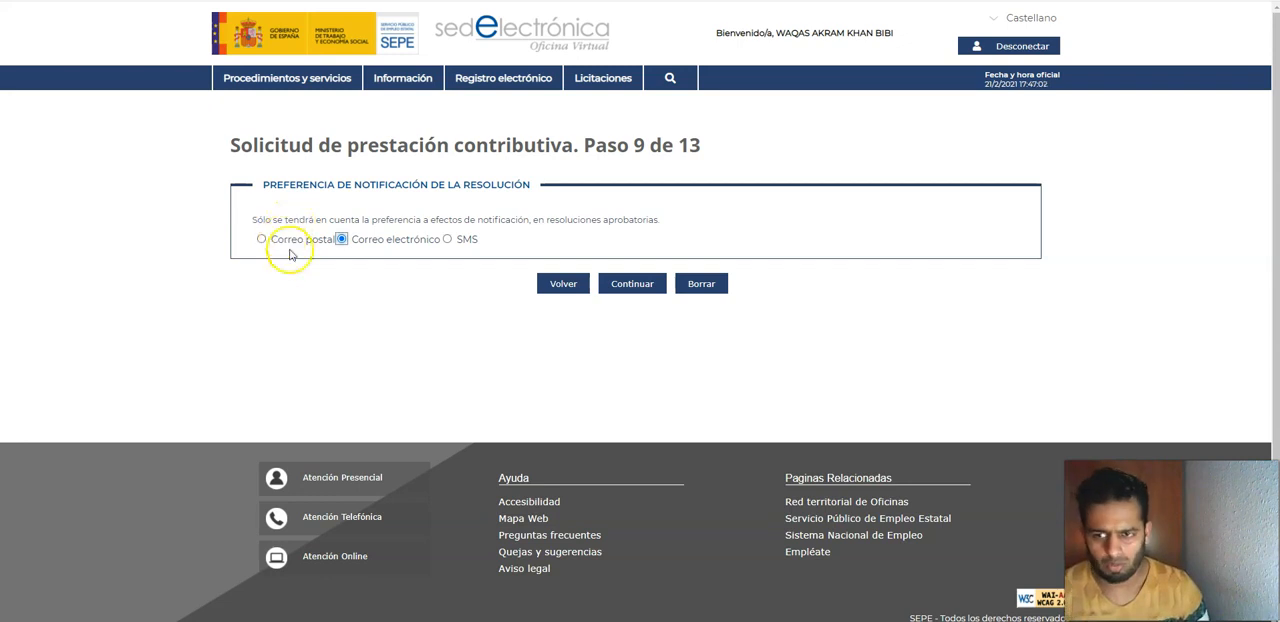
{"action": "left_click", "coordinate": [630, 284]}
{"action": "scroll", "coordinate": [194, 400], "scroll_direction": "up", "scroll_amount": 1}
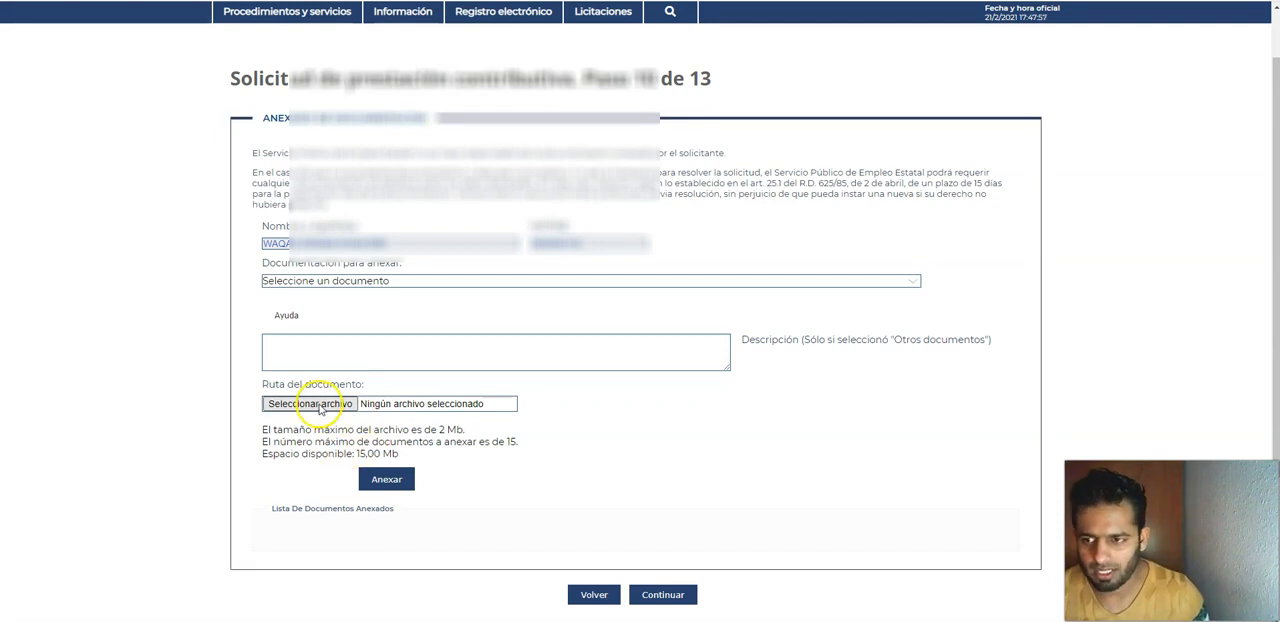
{"action": "left_click", "coordinate": [387, 280]}
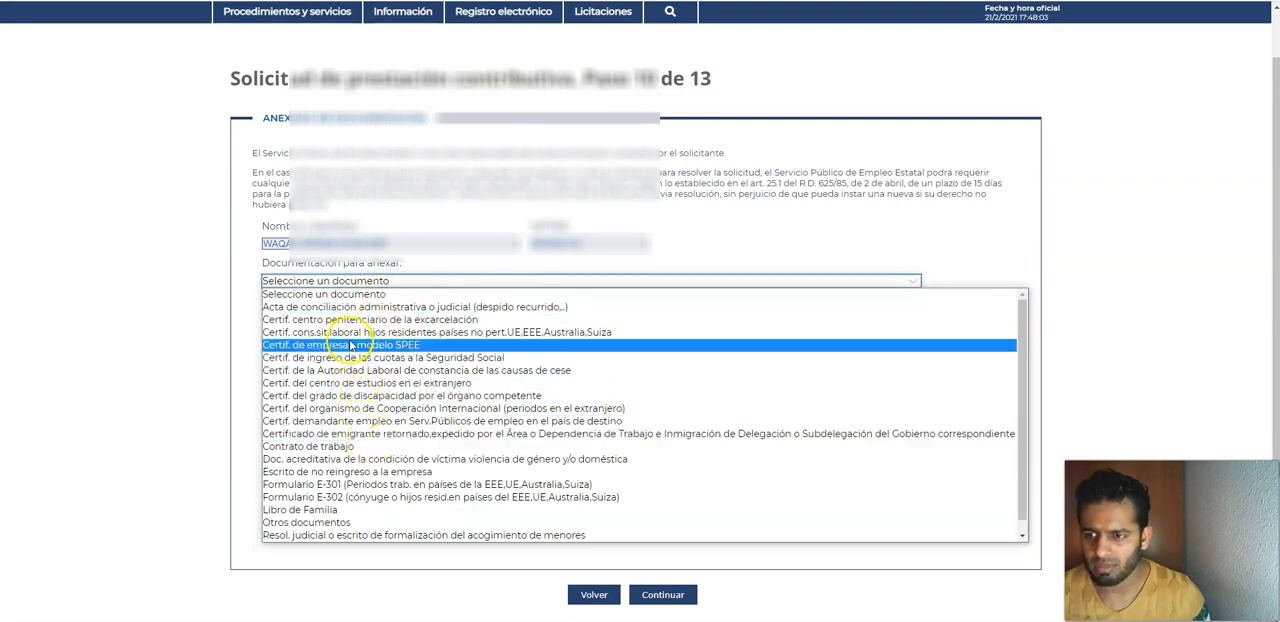
{"action": "left_click", "coordinate": [390, 334]}
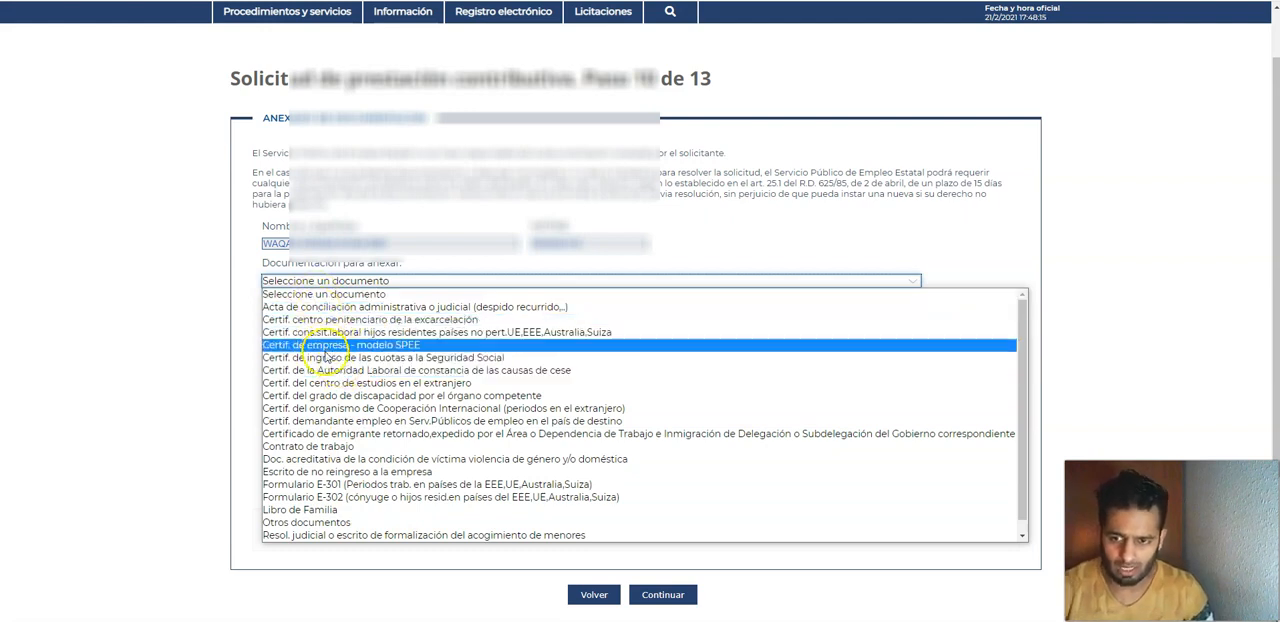
{"action": "left_click", "coordinate": [328, 511]}
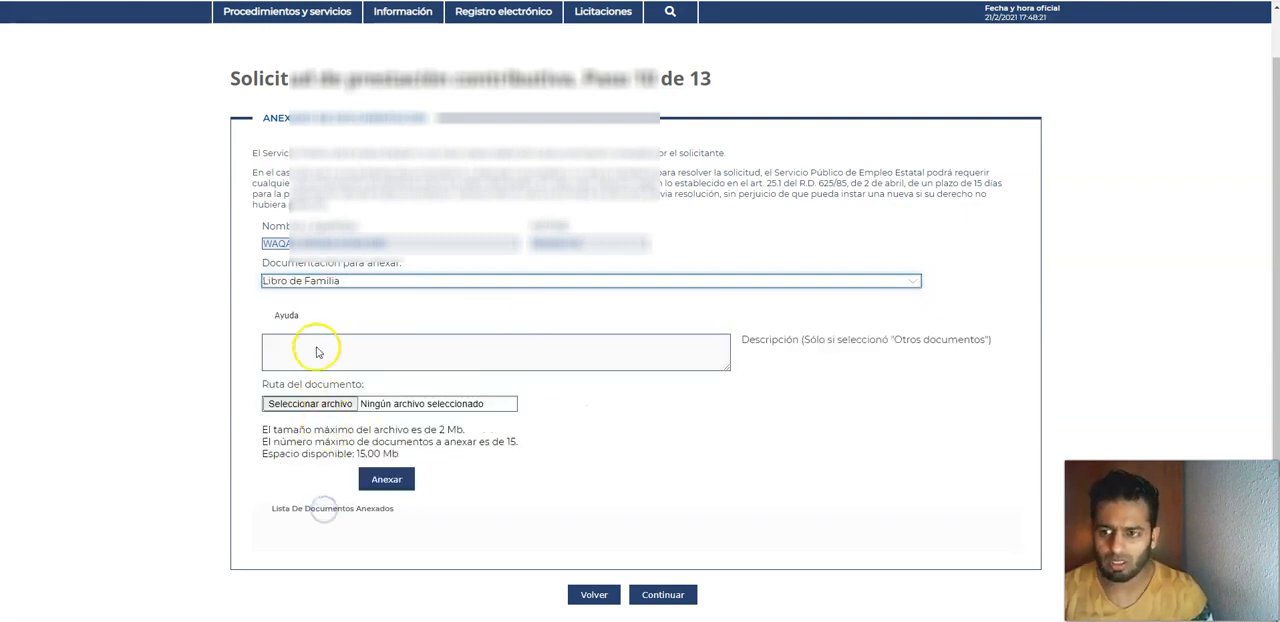
{"action": "left_click", "coordinate": [308, 404]}
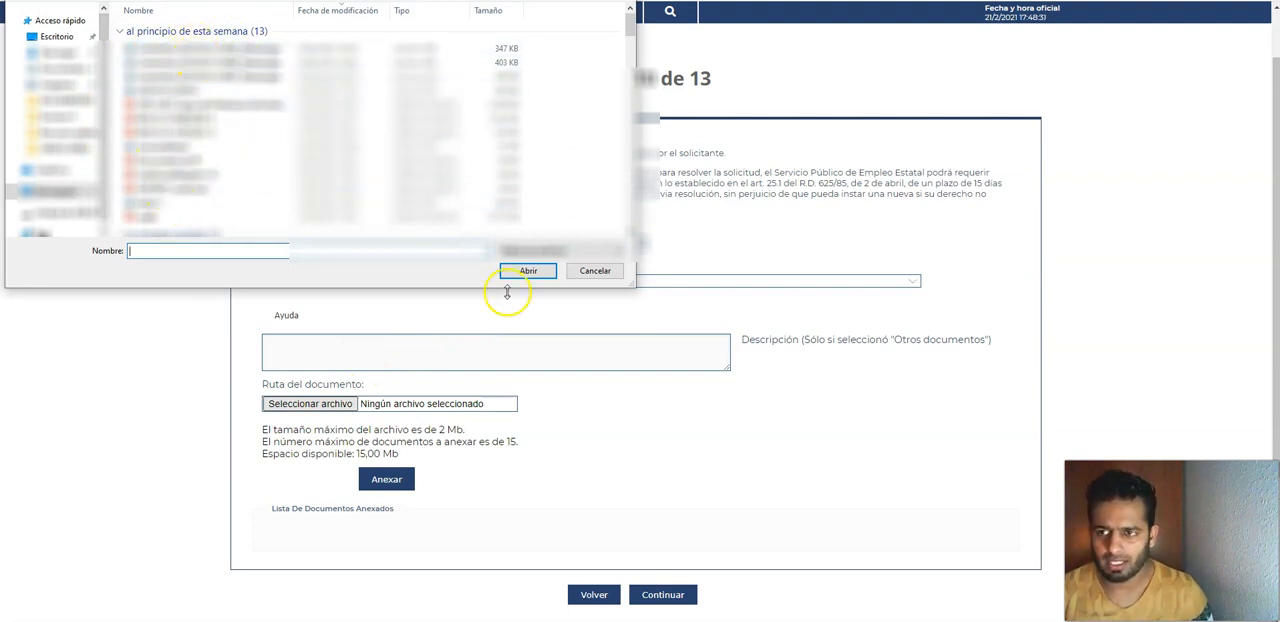
{"action": "left_click", "coordinate": [595, 271]}
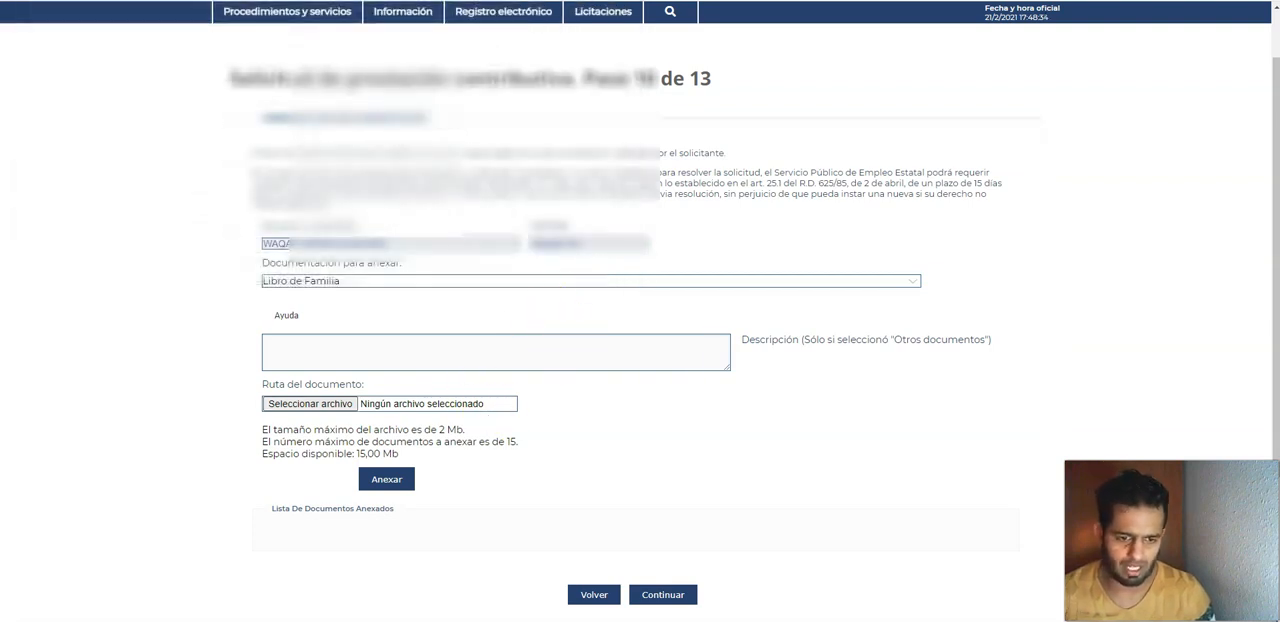
{"action": "scroll", "coordinate": [966, 503], "scroll_direction": "down", "scroll_amount": 1}
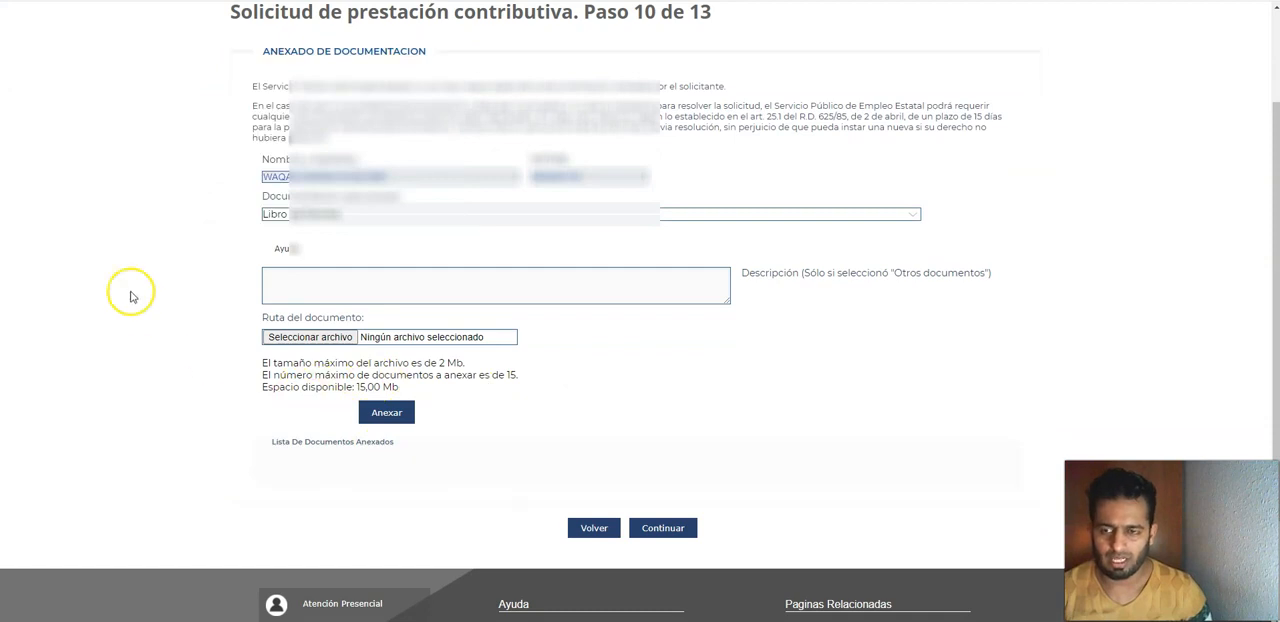
{"action": "left_click", "coordinate": [359, 218]}
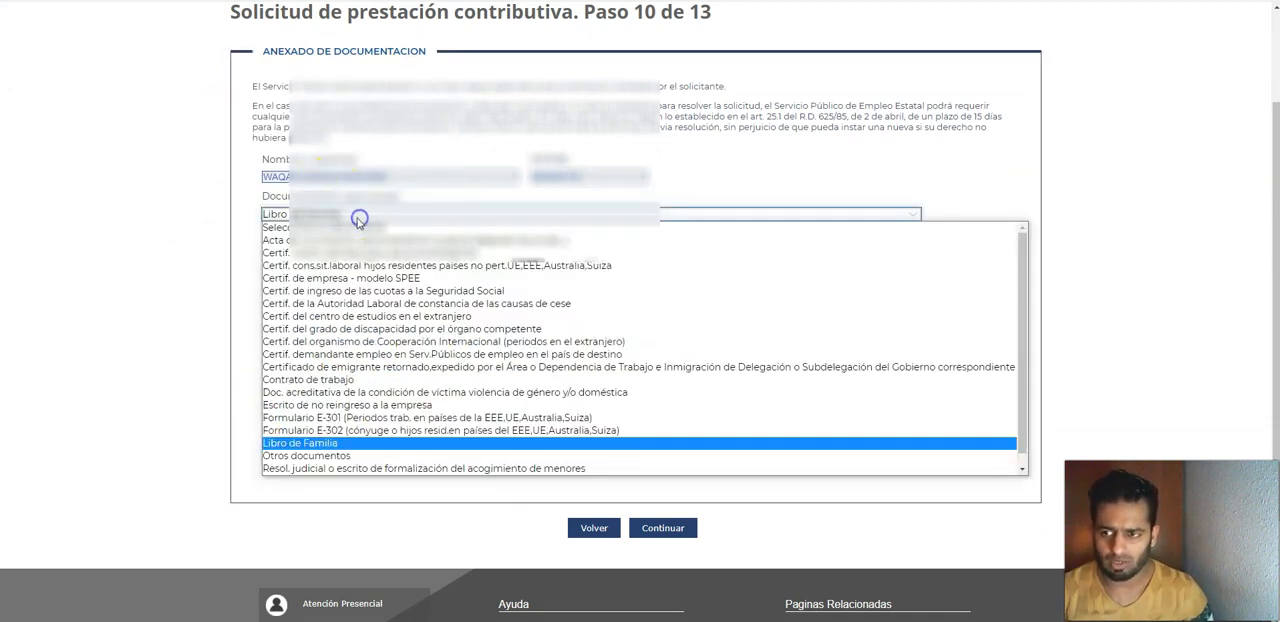
{"action": "left_click", "coordinate": [352, 227]}
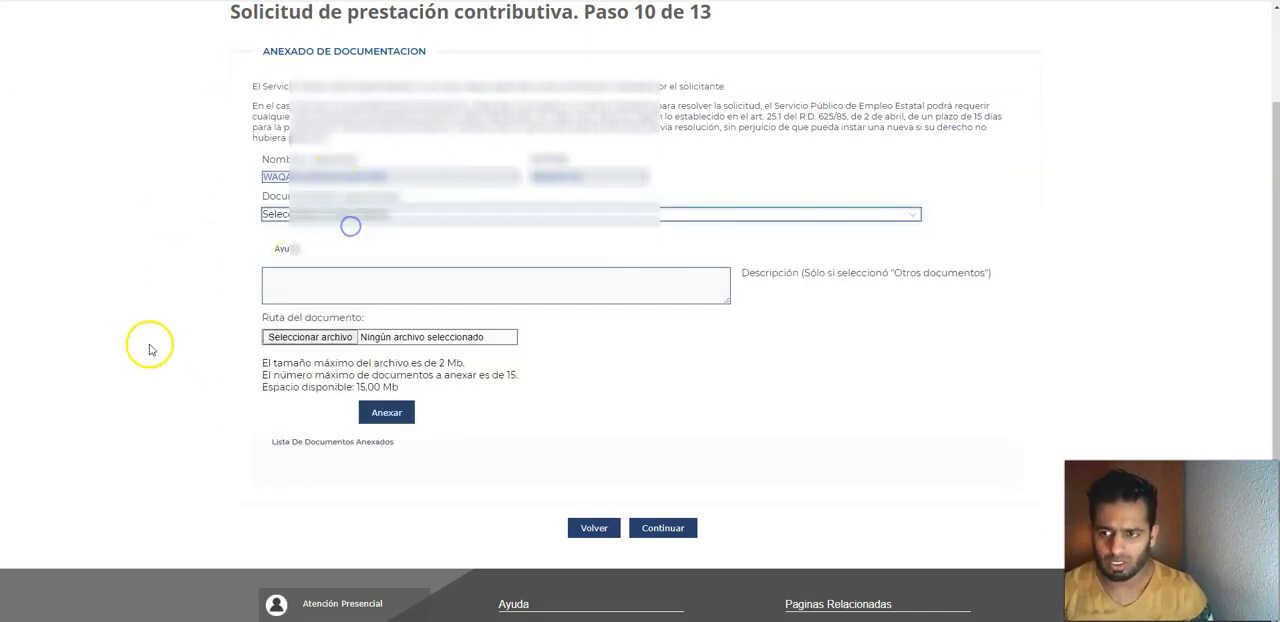
Step: Continue without attaching any documents and confirm the generation of the contributory benefit application
{"action": "left_click", "coordinate": [663, 528]}
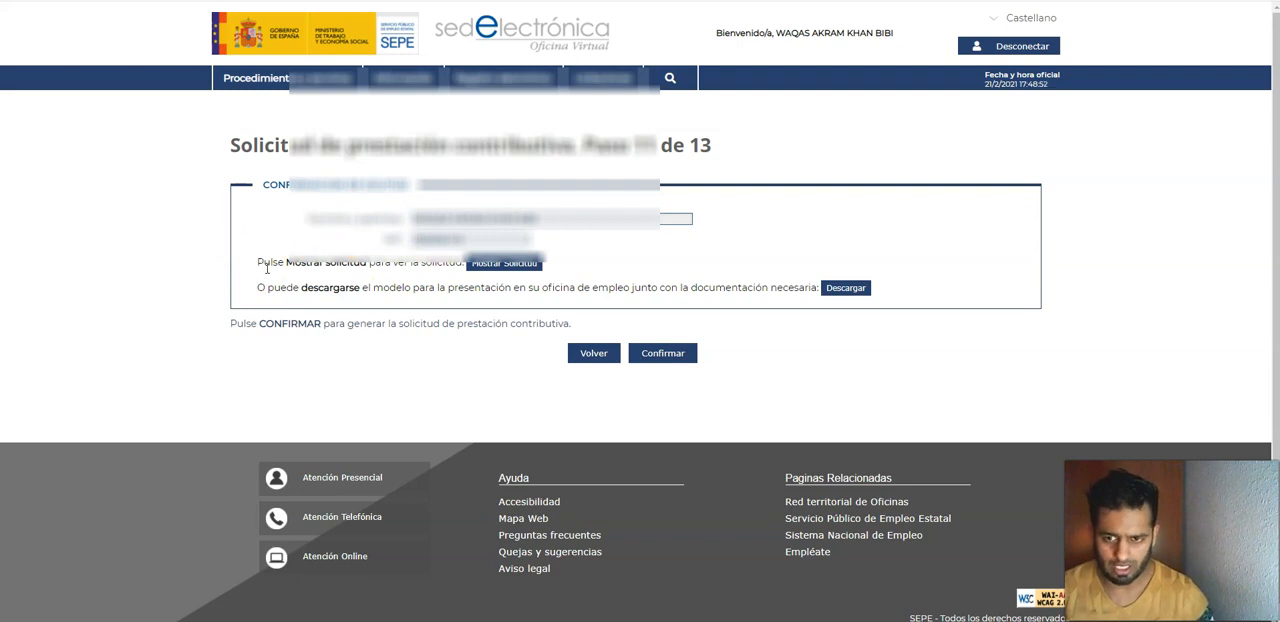
{"action": "left_click", "coordinate": [666, 358]}
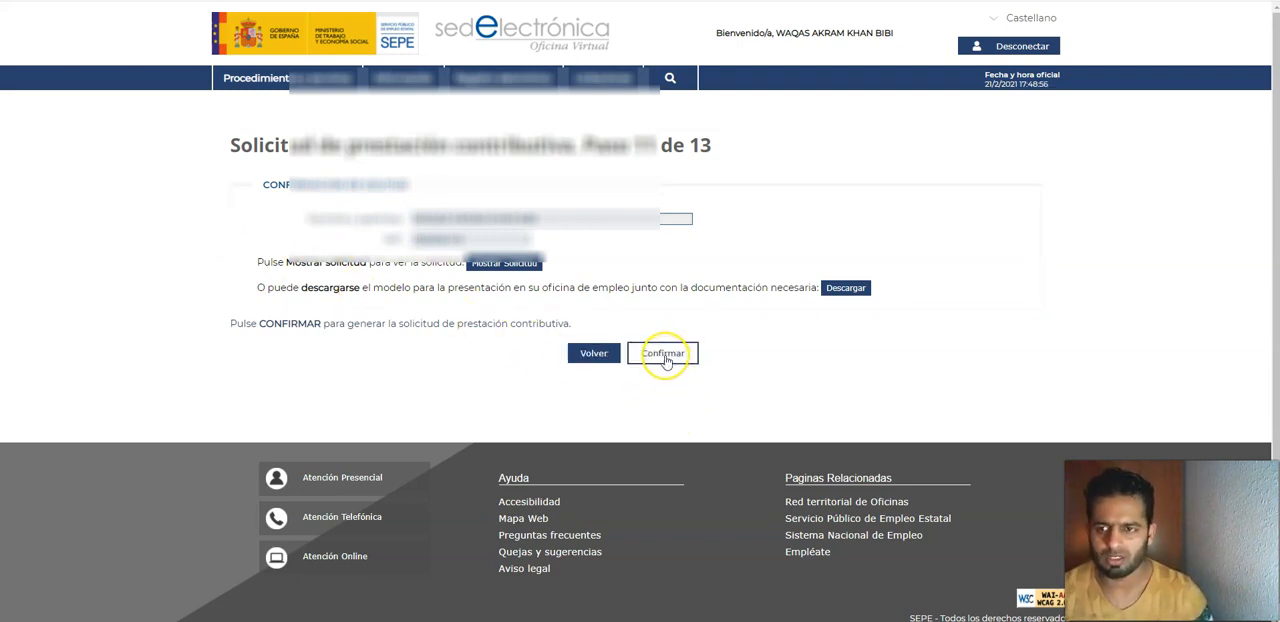
{"action": "left_click", "coordinate": [664, 356]}
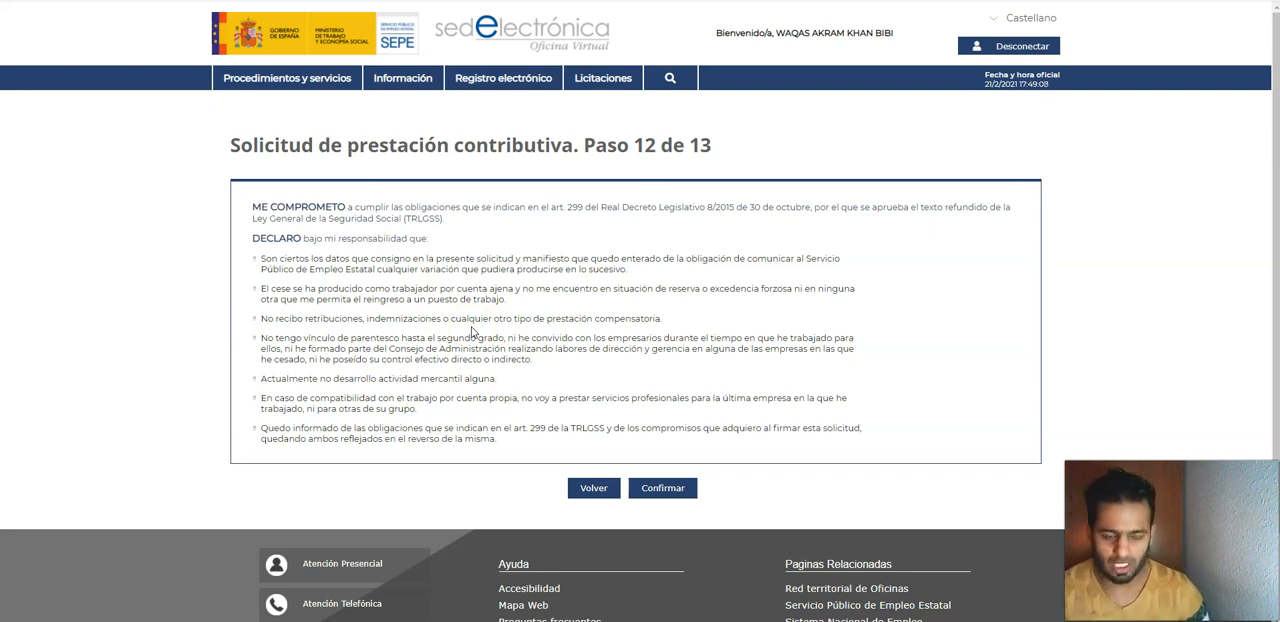
Step: Accept the commitments and declarations, confirm that the AutoFirma application is installed, and start the signature
{"action": "left_click", "coordinate": [661, 492]}
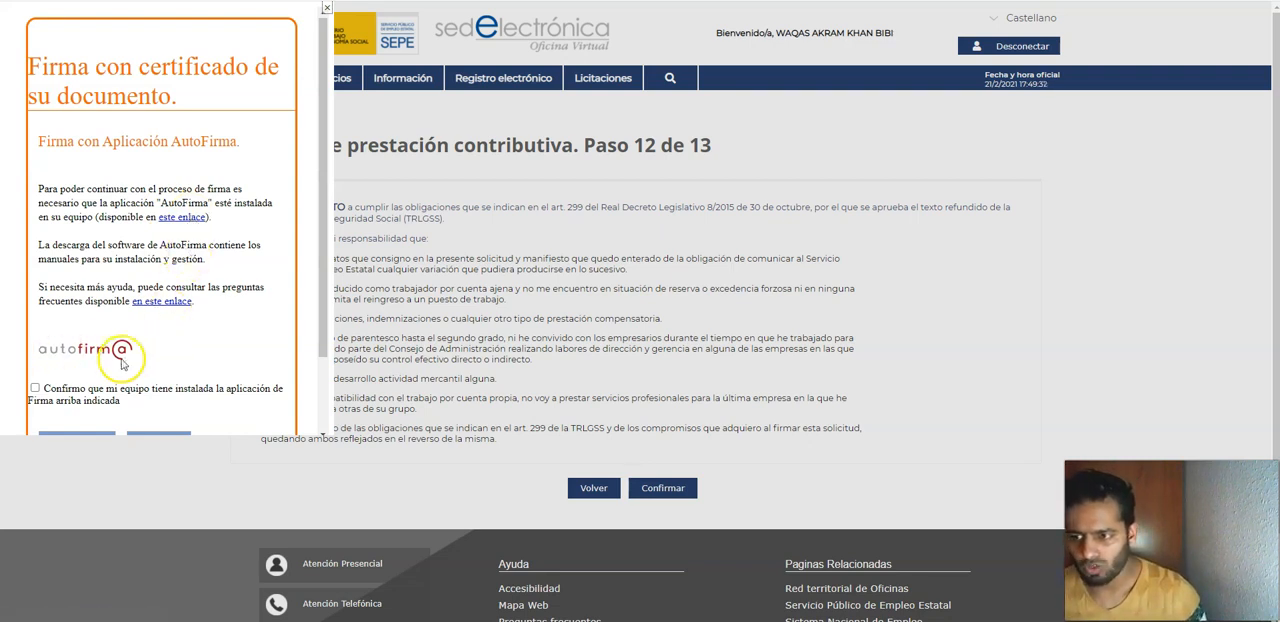
{"action": "scroll", "coordinate": [110, 345], "scroll_direction": "down", "scroll_amount": 1}
{"action": "left_click", "coordinate": [35, 296]}
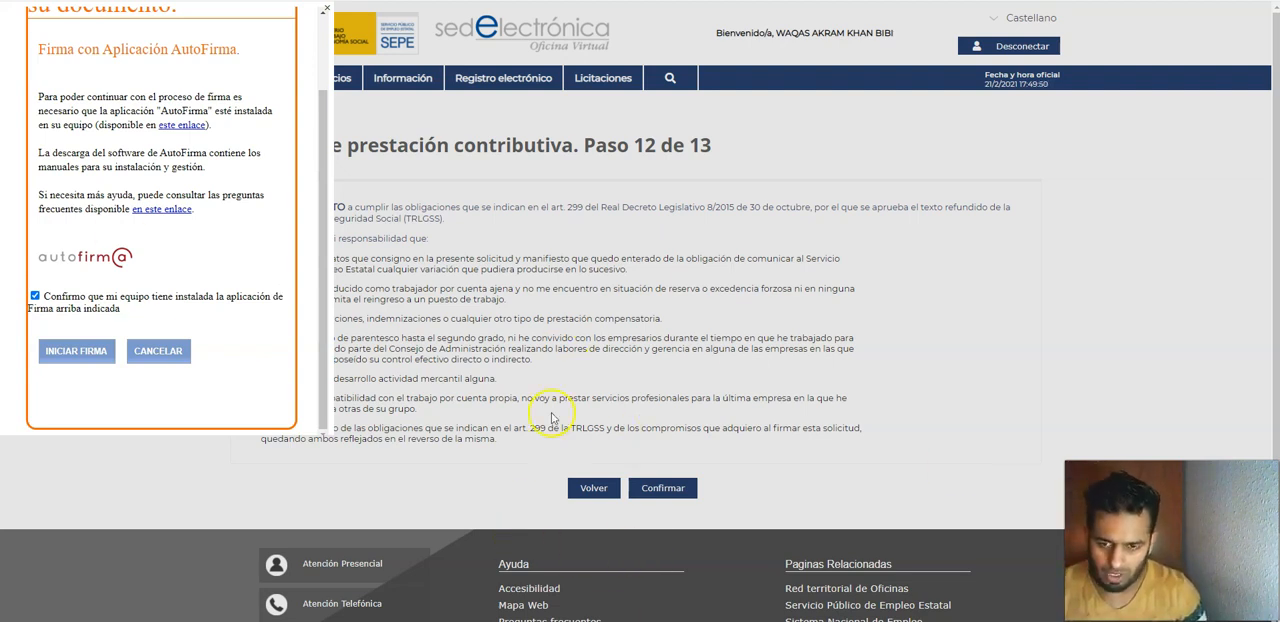
{"action": "left_click", "coordinate": [74, 356]}
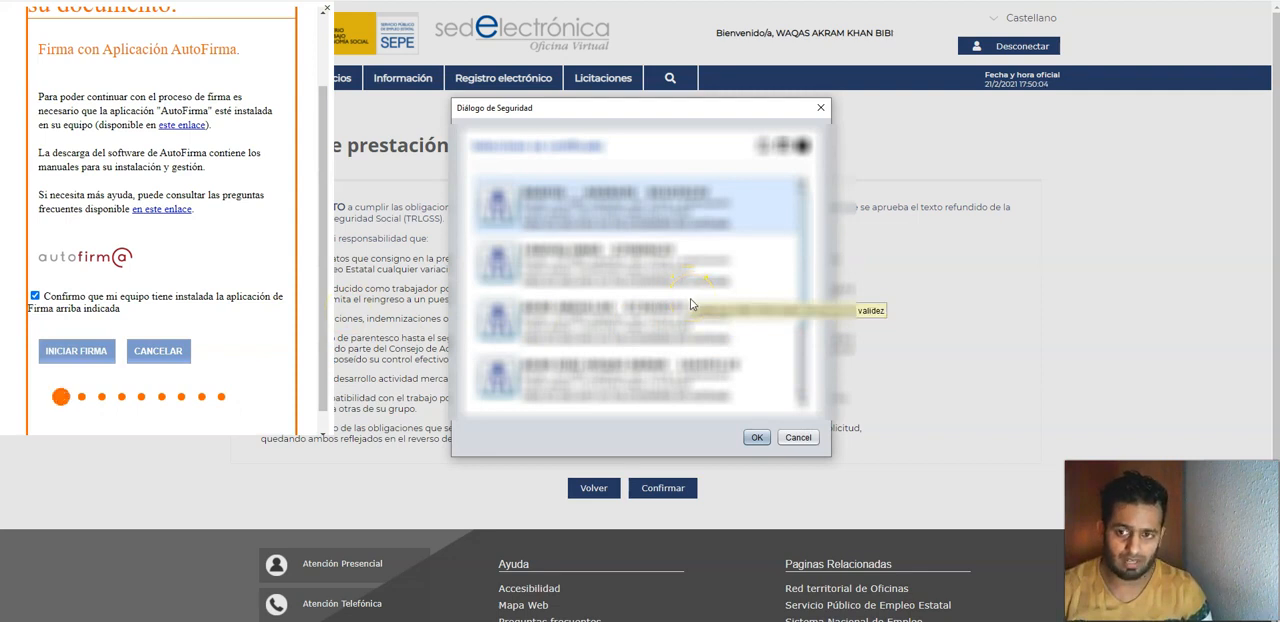
Step: Sign the application with the fourth digital certificate in the list and get the receipt (resguardo)
{"action": "scroll", "coordinate": [667, 328], "scroll_direction": "down", "scroll_amount": 3}
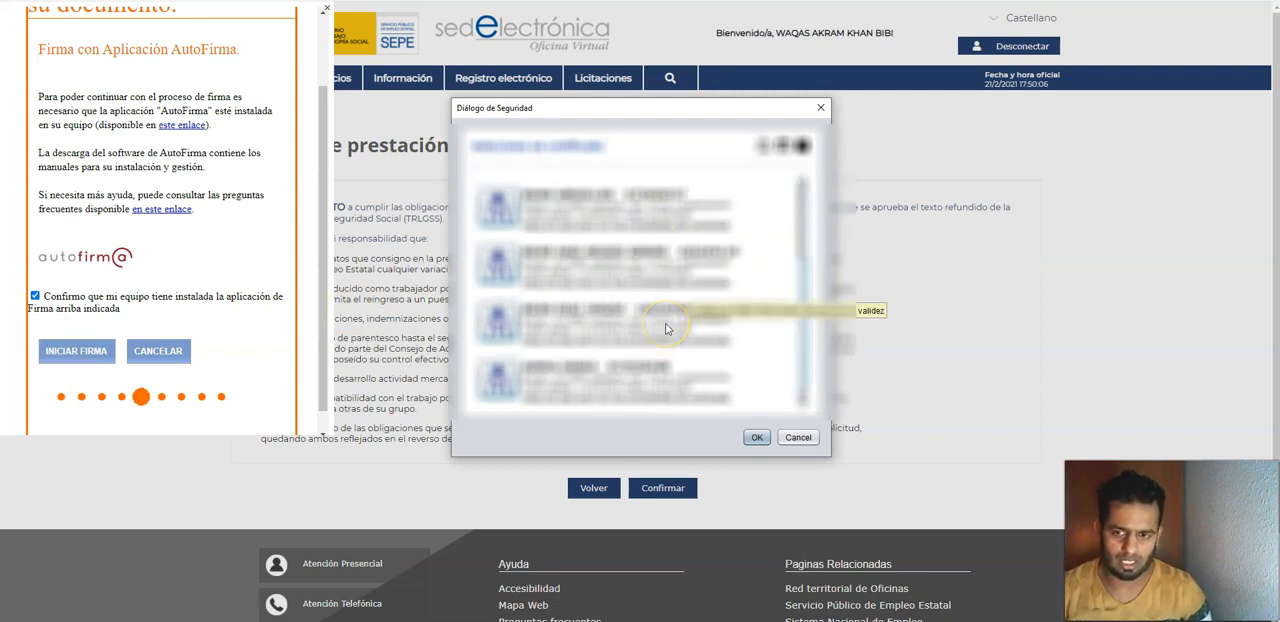
{"action": "scroll", "coordinate": [740, 355], "scroll_direction": "down", "scroll_amount": 3}
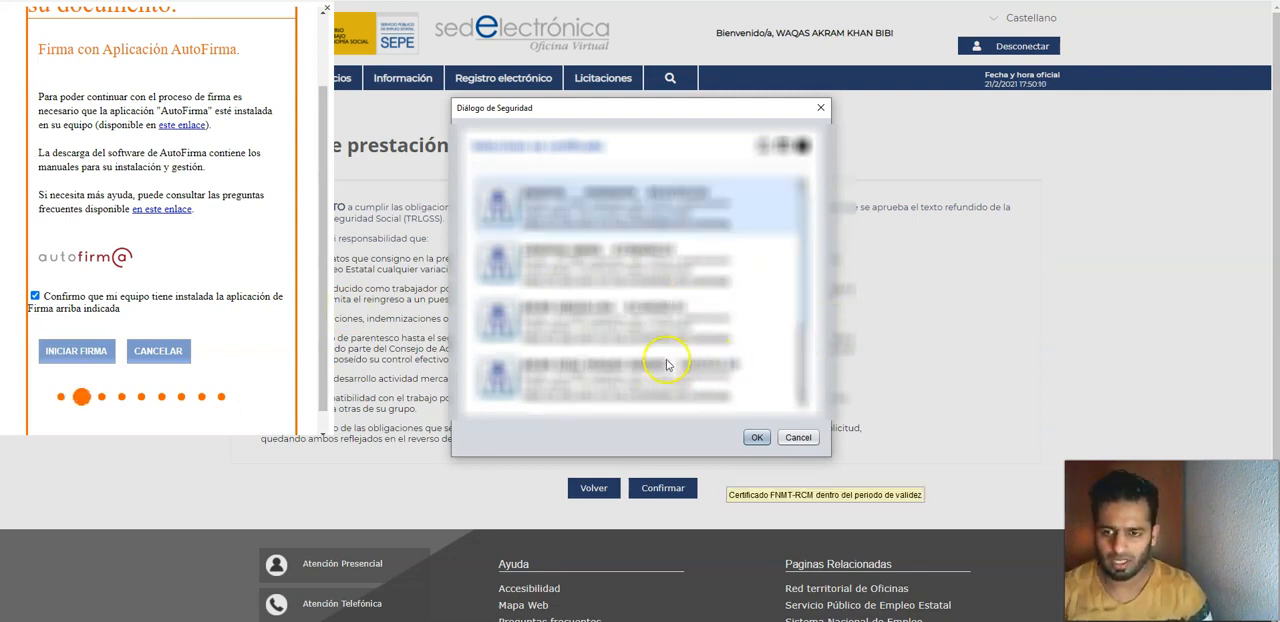
{"action": "left_click", "coordinate": [639, 378]}
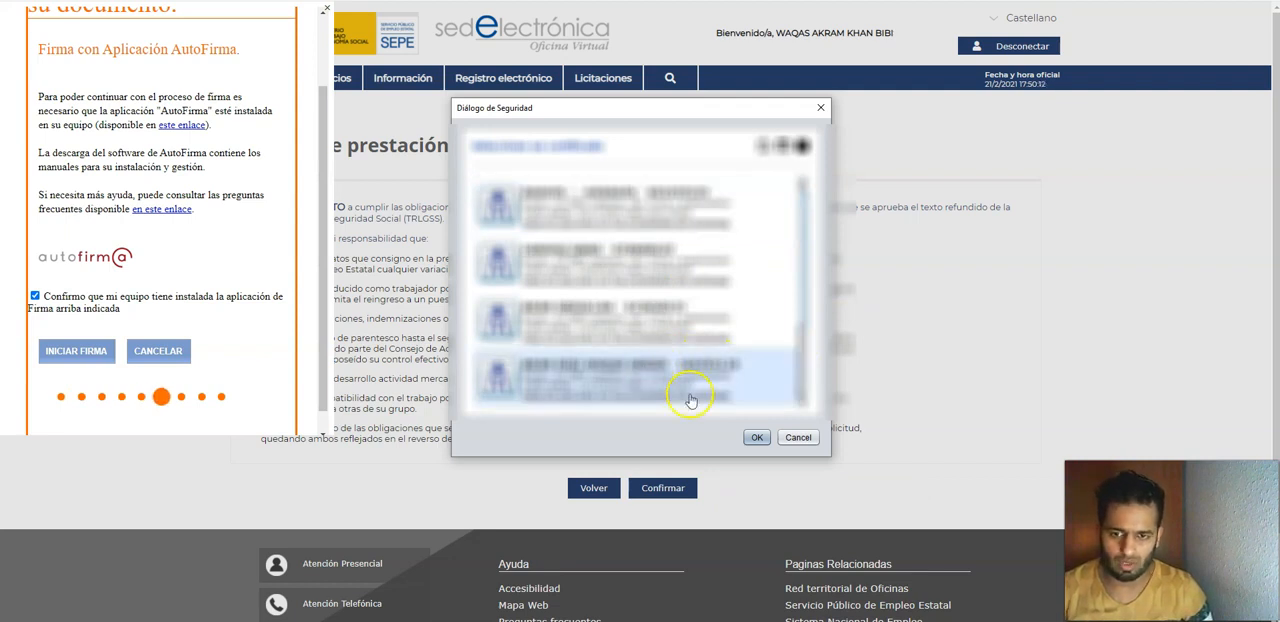
{"action": "left_click", "coordinate": [758, 438]}
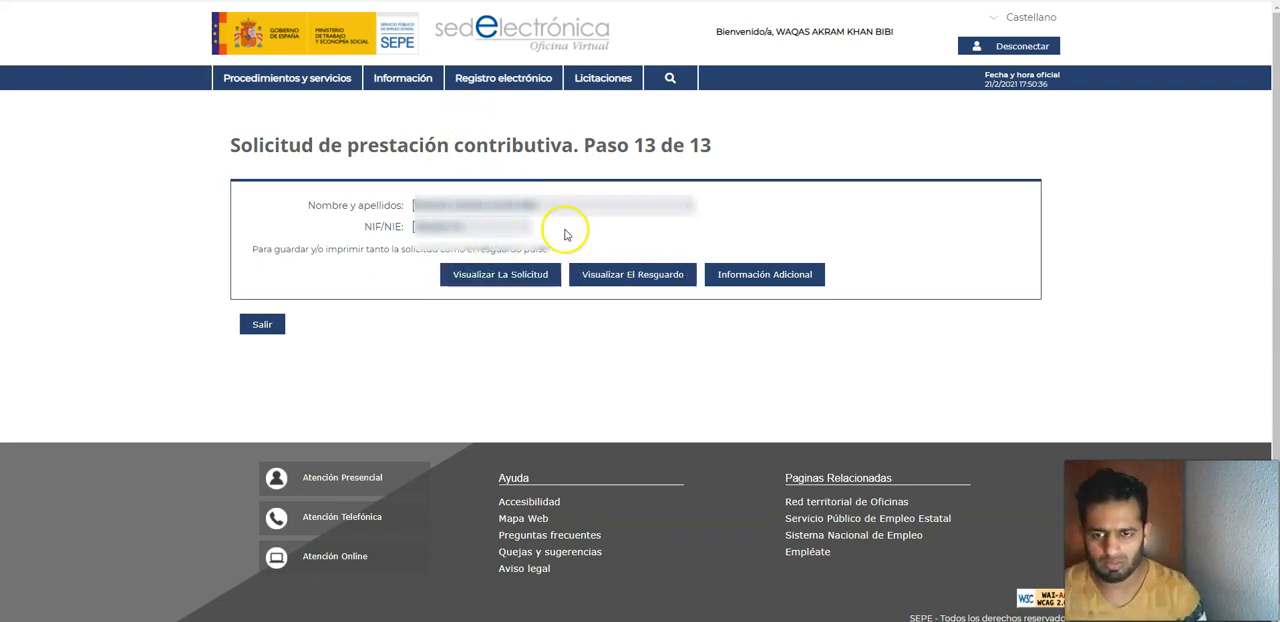
{"action": "left_click", "coordinate": [633, 276]}
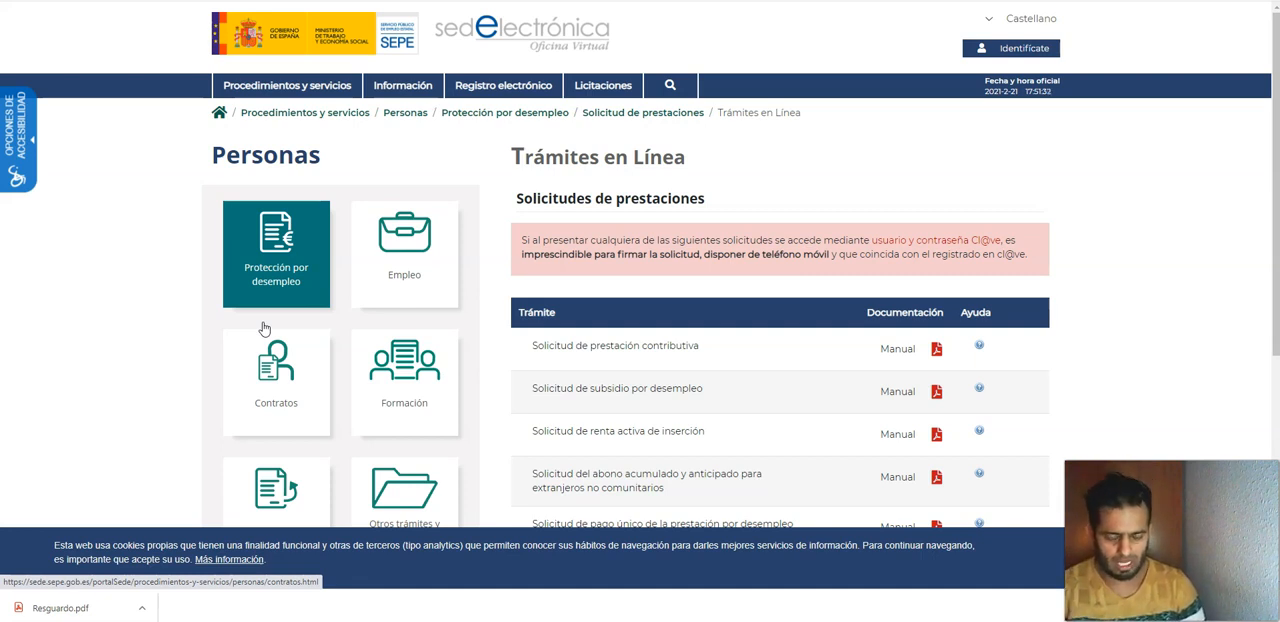
{"action": "left_click", "coordinate": [322, 428]}
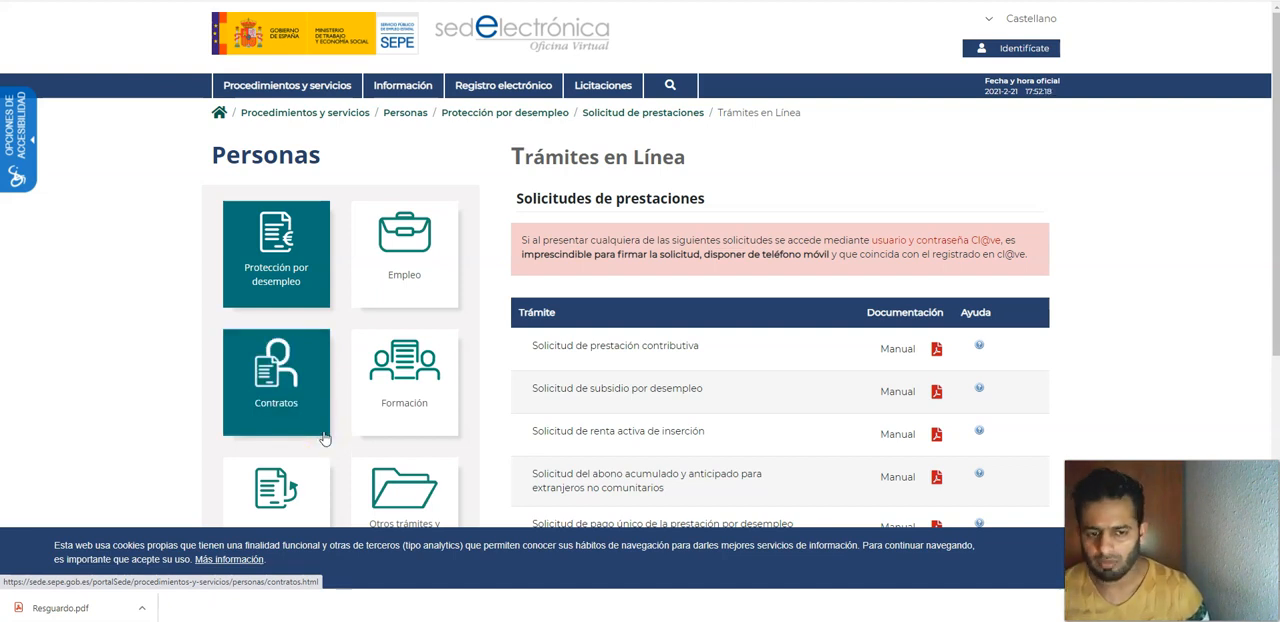
{"action": "left_click", "coordinate": [325, 432]}
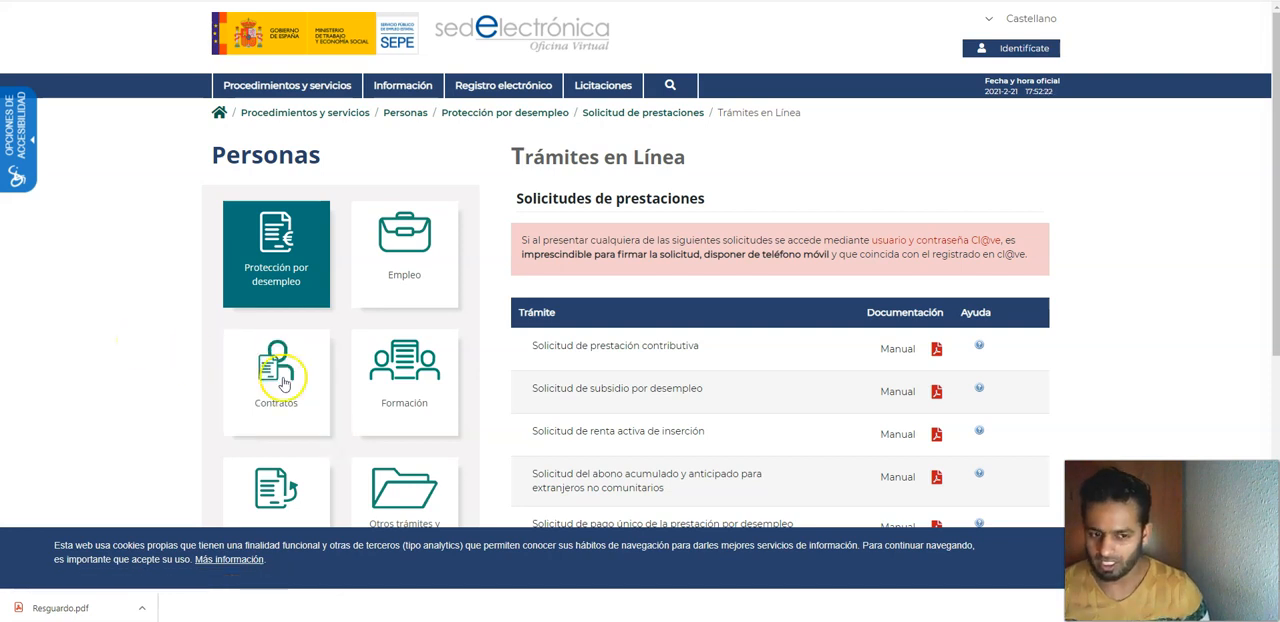
{"action": "left_click", "coordinate": [370, 405]}
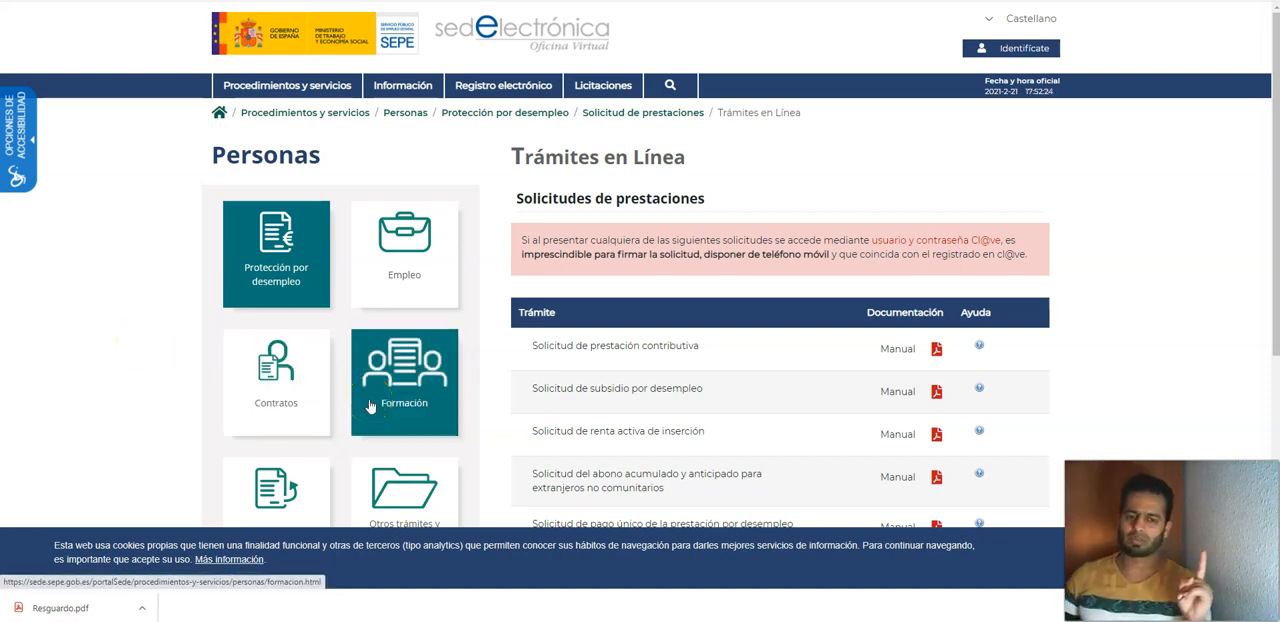